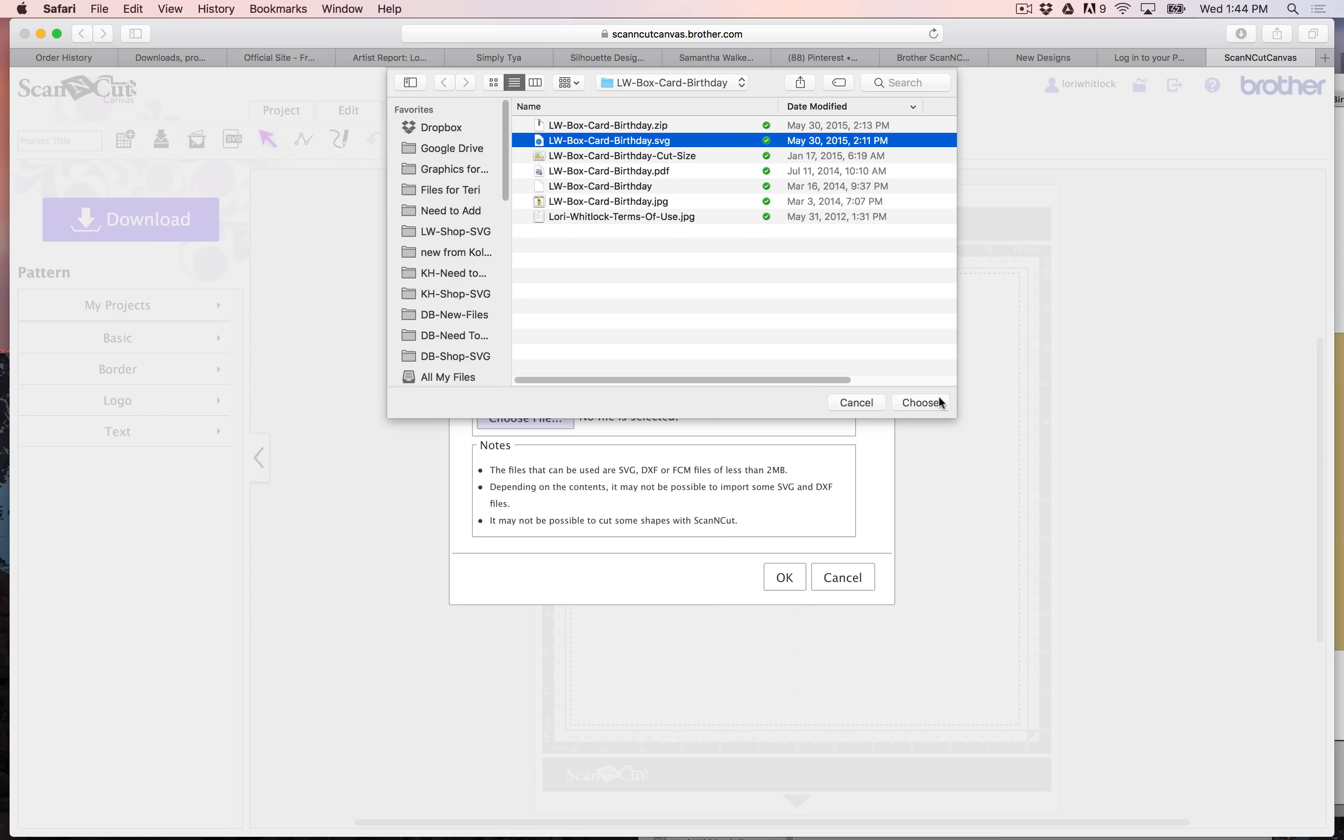
- Import the LW-Box-Card-Birthday.svg file onto the cutting mat
click(937, 401)
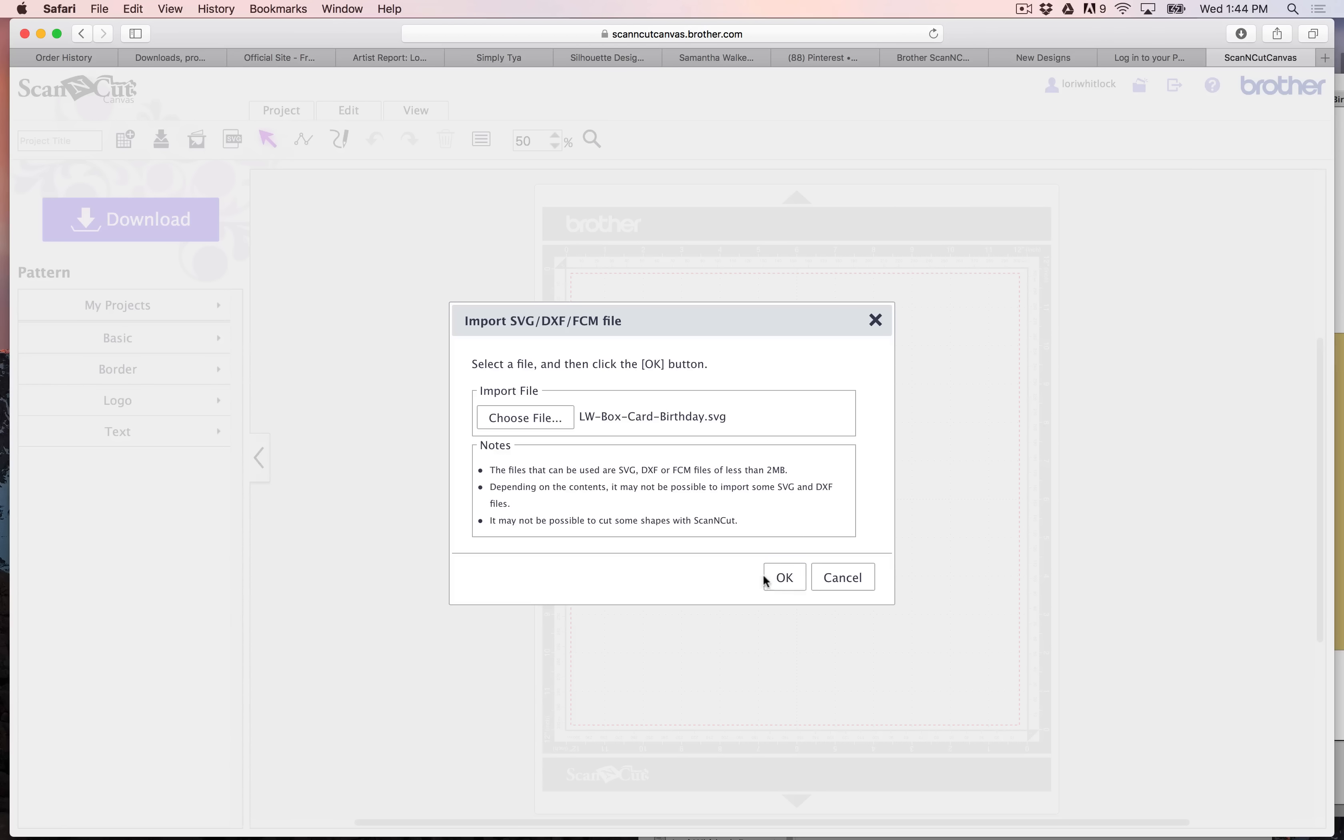
click(773, 579)
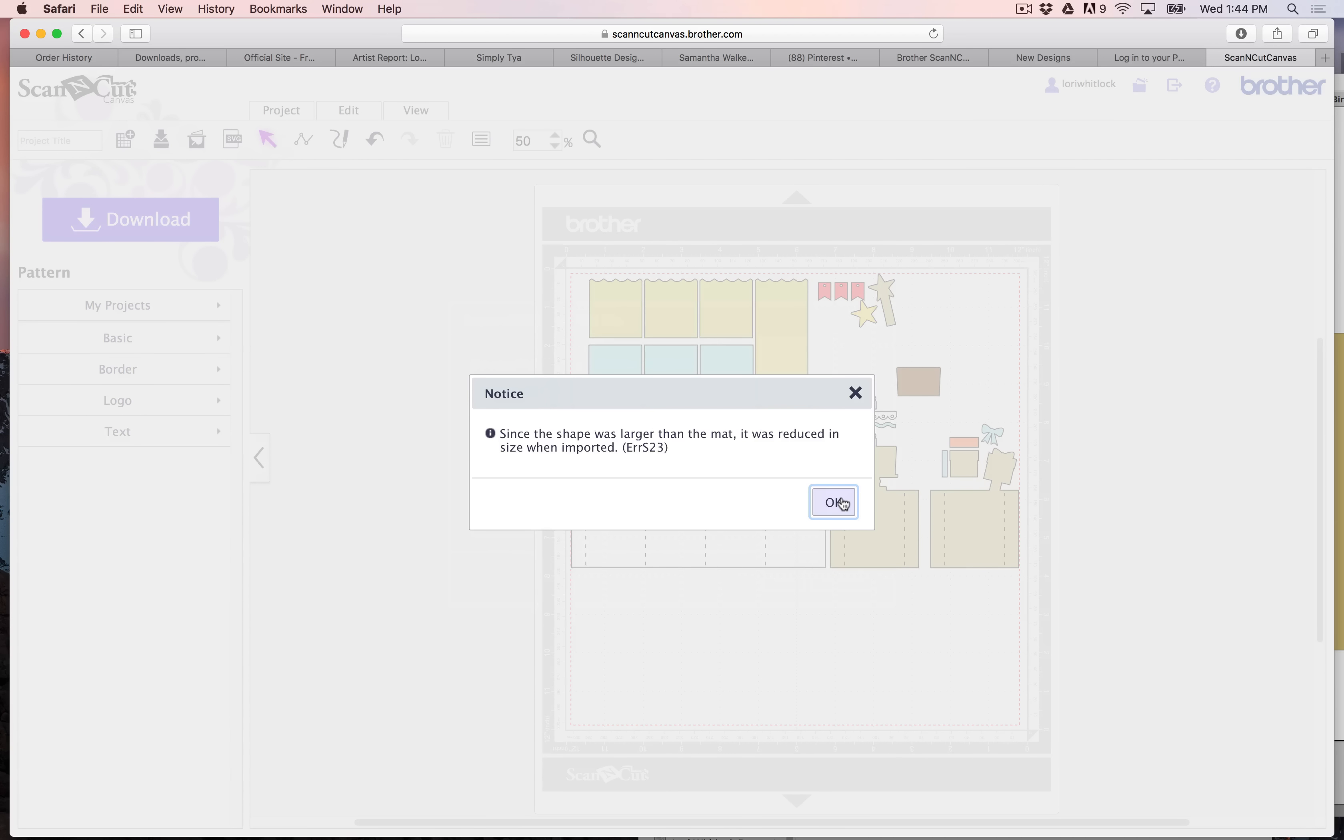
click(841, 501)
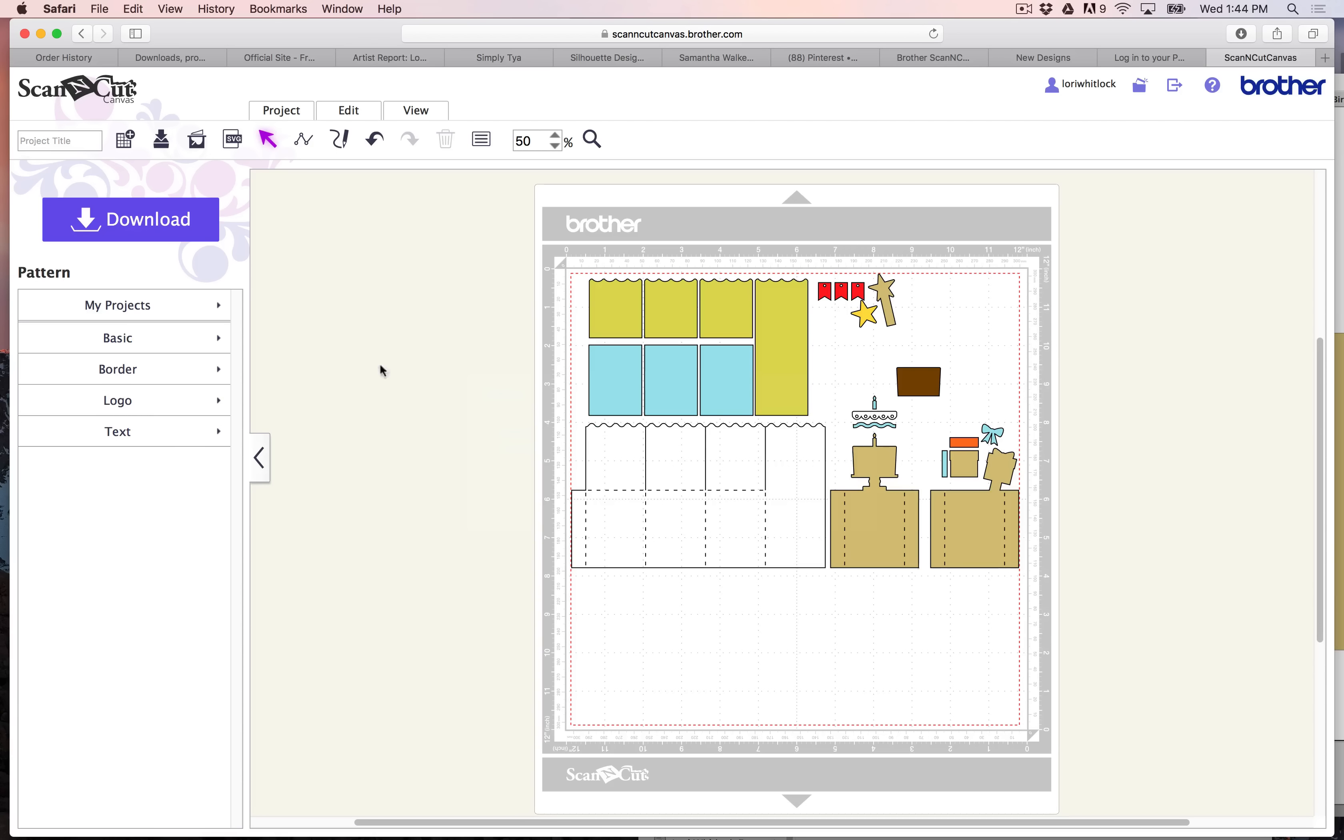
- Add a plain basic square, enlarge it to 4.25 by 4.25 inches, and place it directly below the white box outline
click(180, 348)
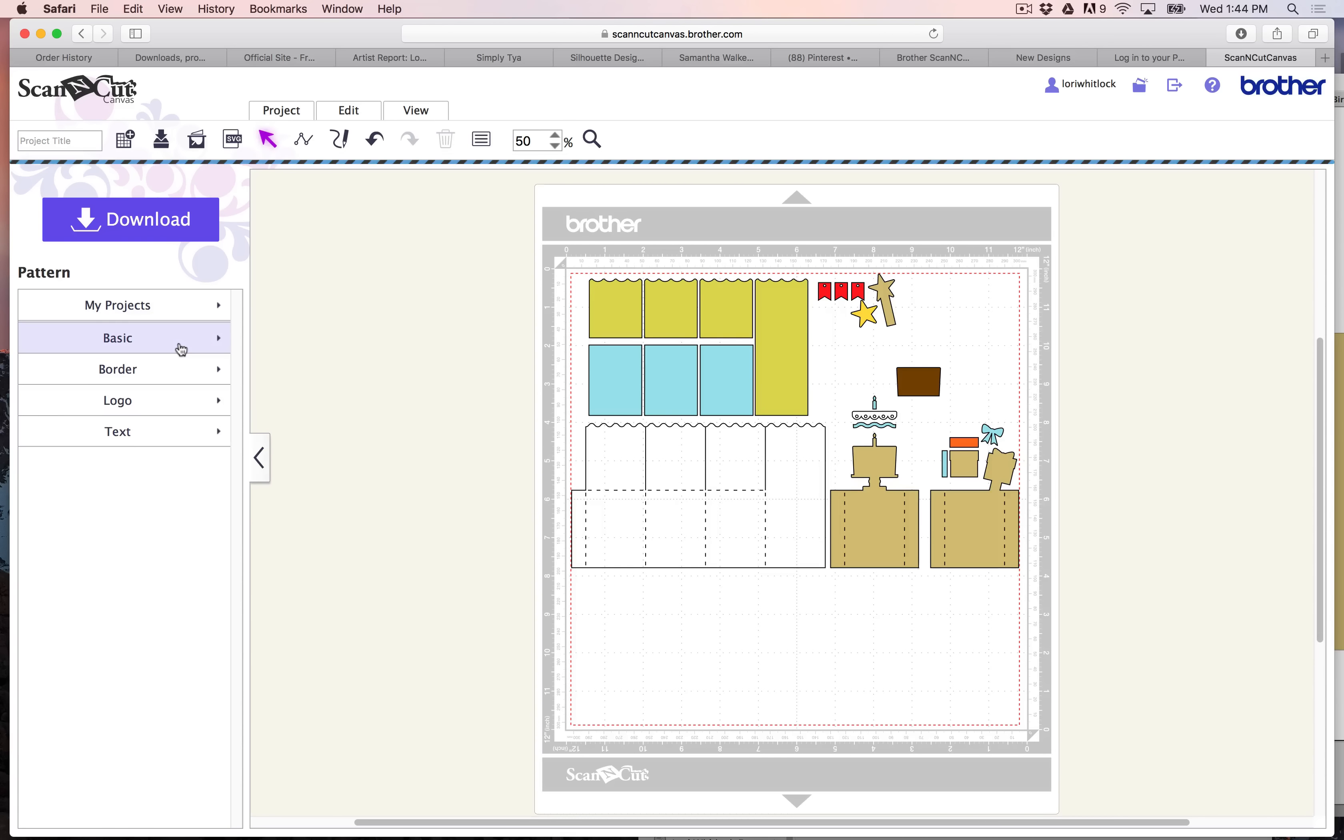
click(40, 317)
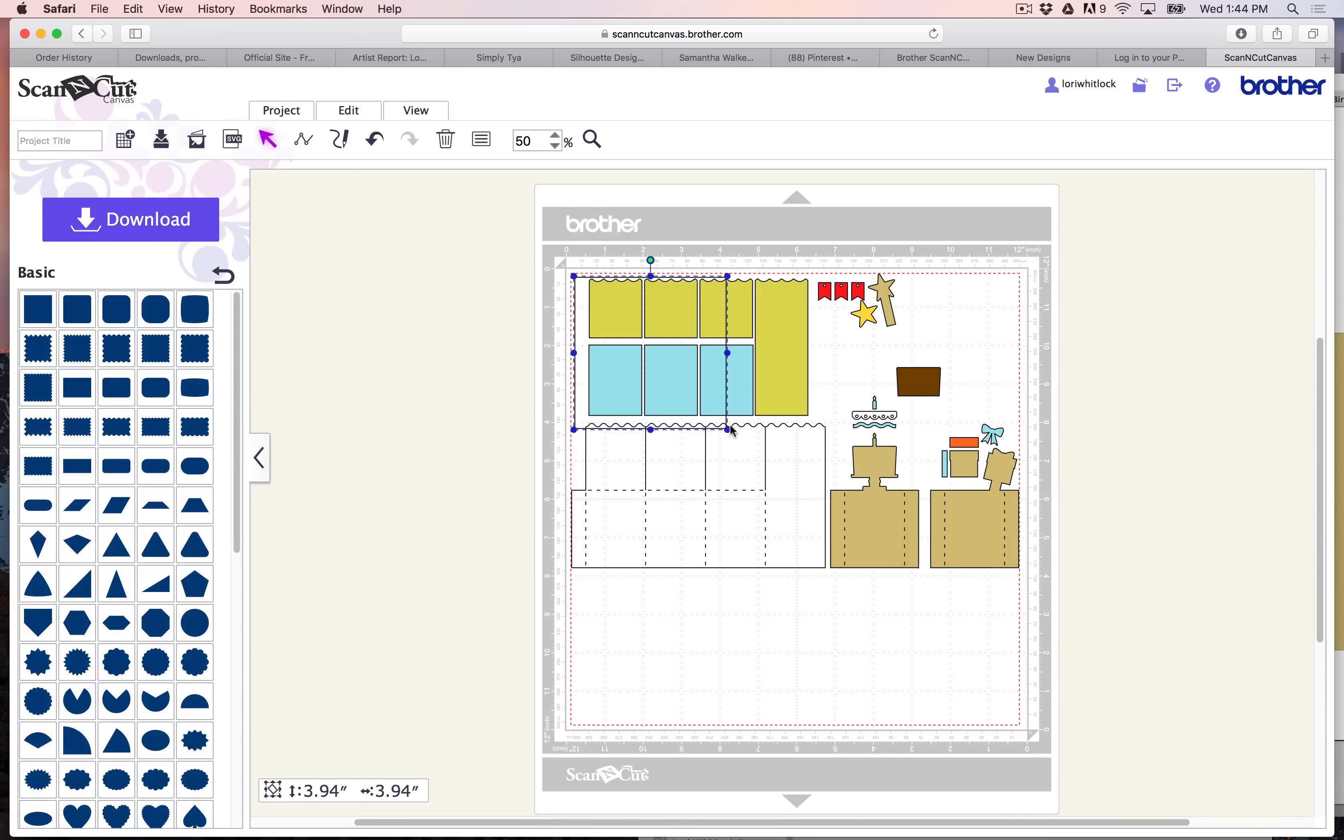
drag(729, 431, 743, 445)
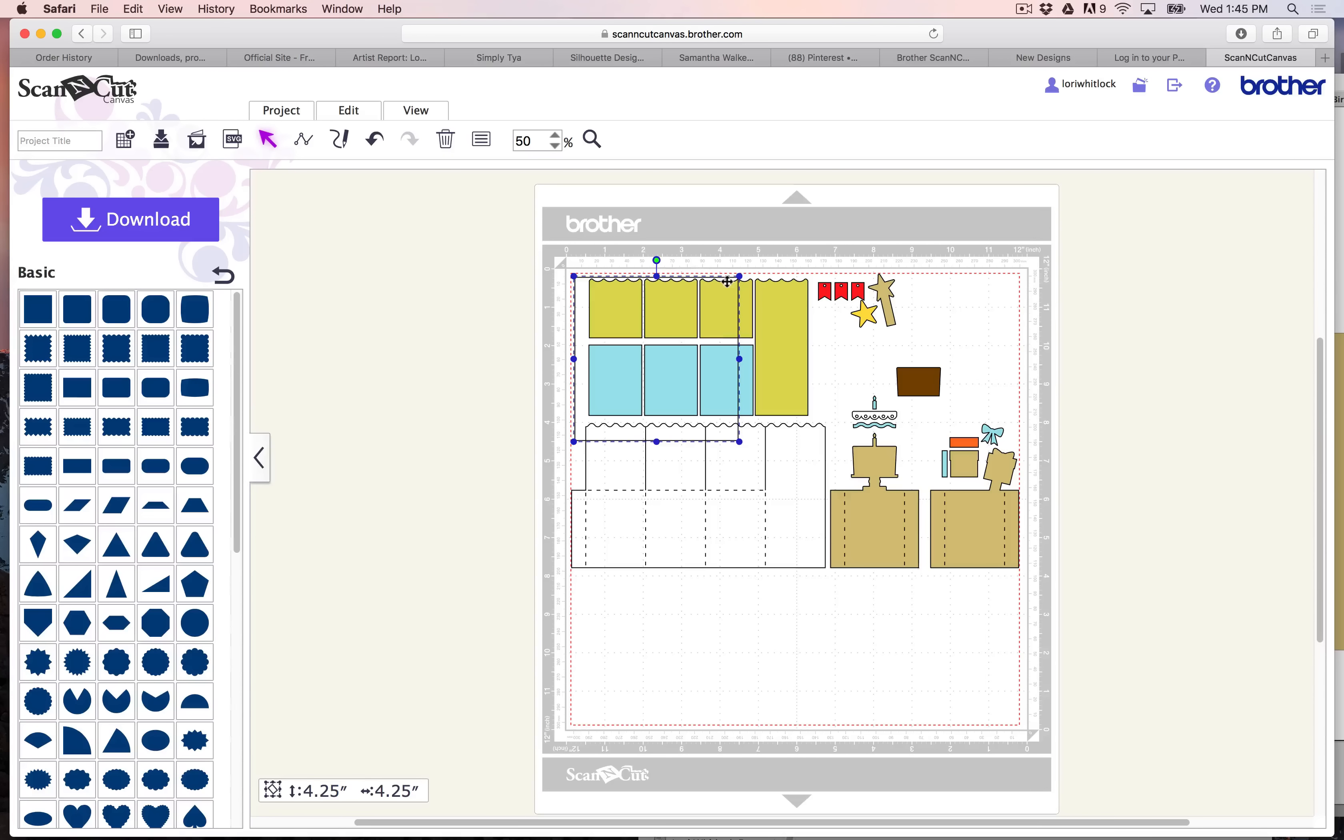
drag(737, 289, 750, 580)
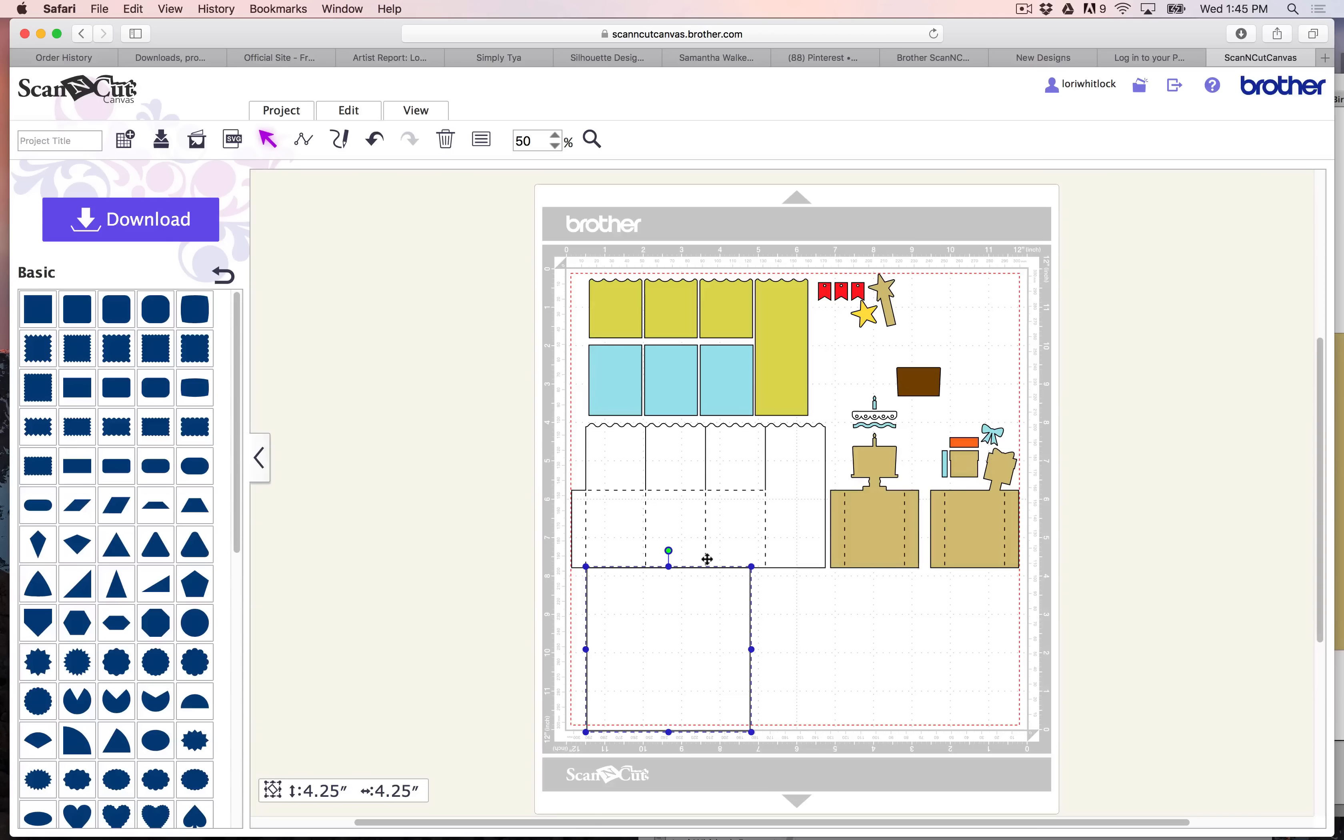
- Group all the imported card pieces, leaving out the 4.25-inch square
click(705, 494)
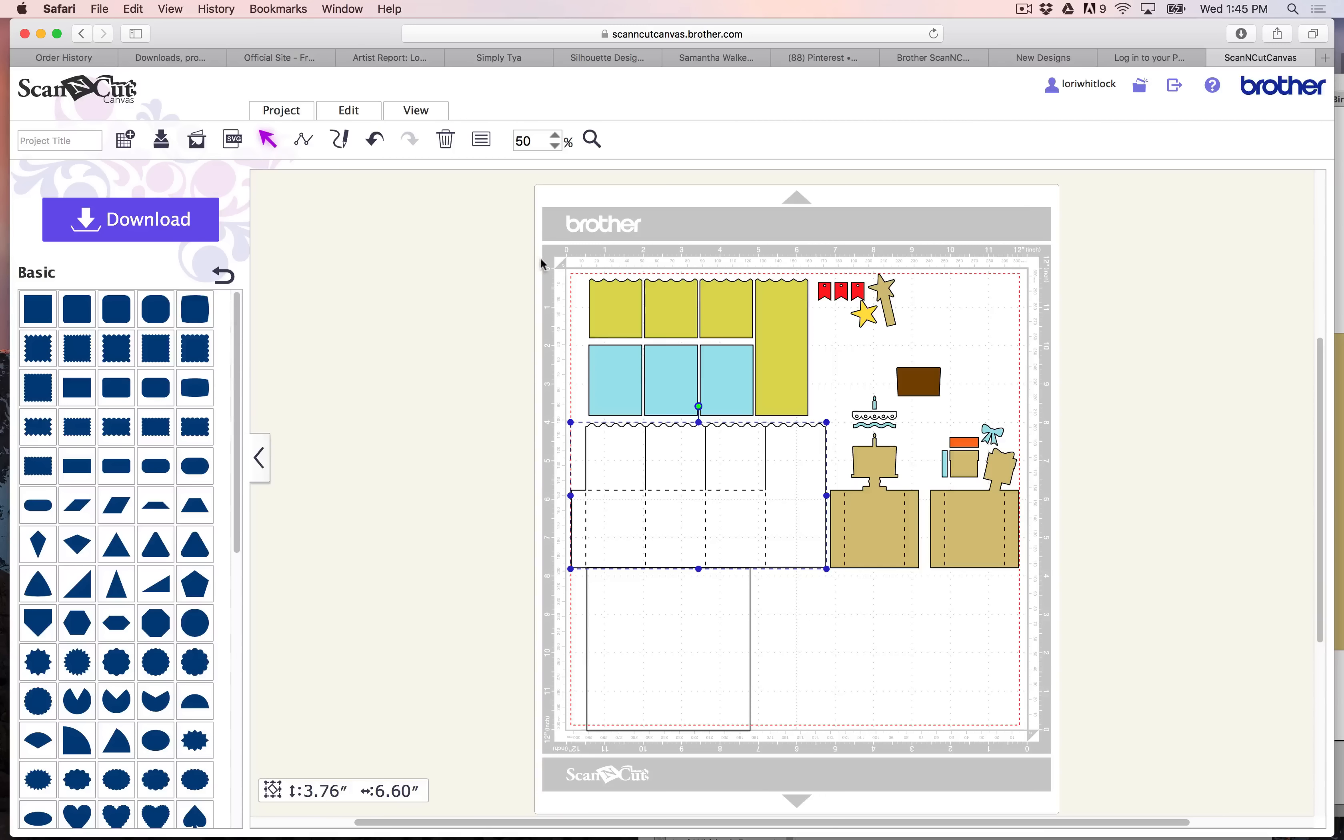
drag(541, 263, 1055, 547)
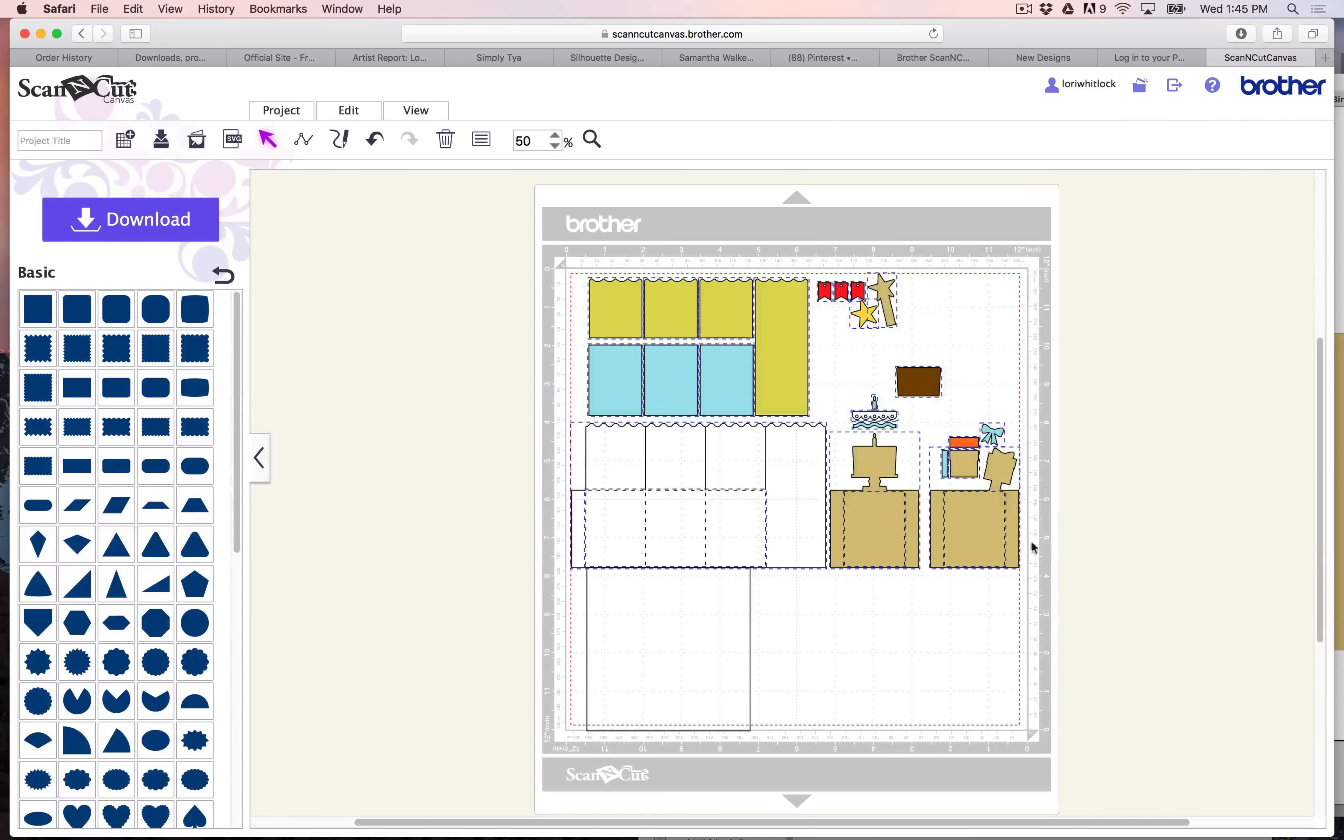
right_click(957, 503)
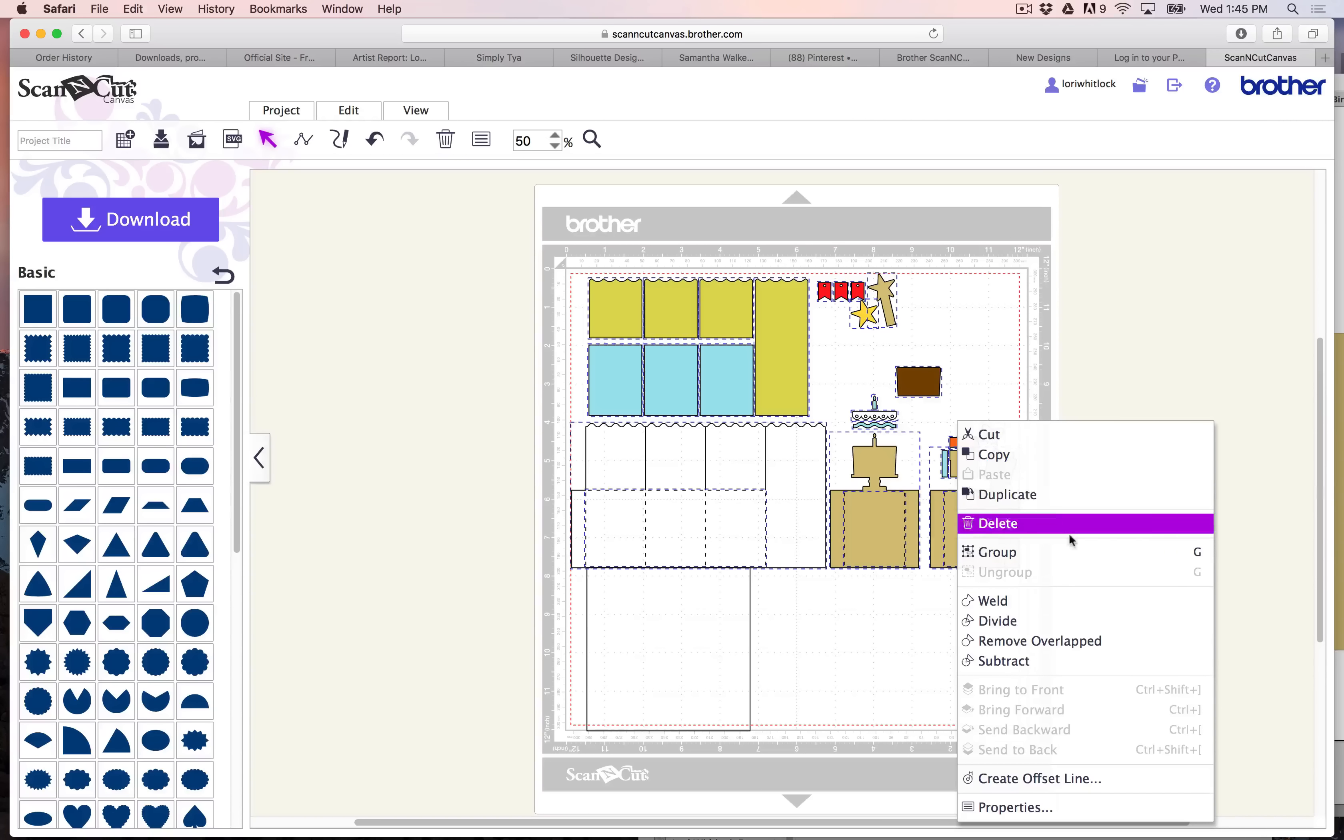
click(1064, 552)
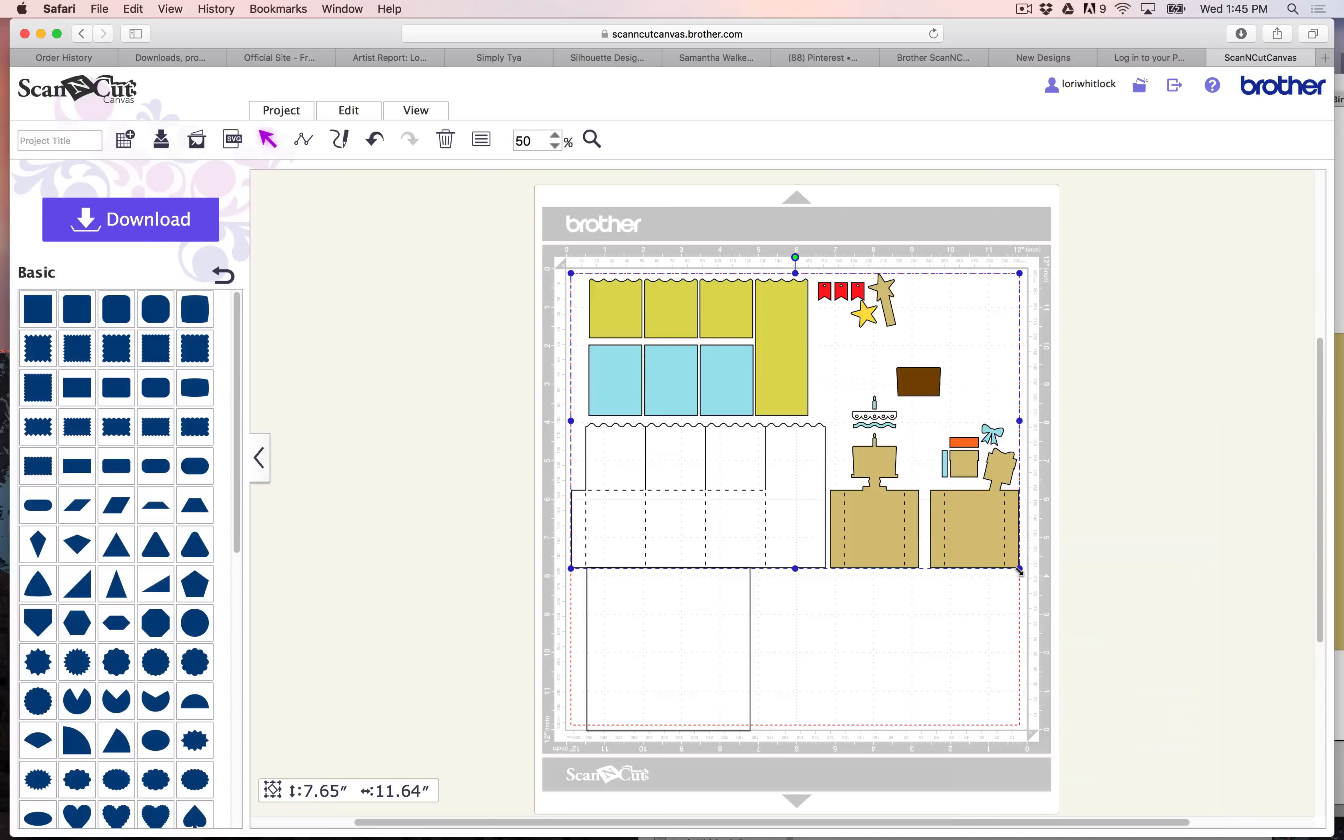
- Enlarge the grouped card to 10.50 by 15.97 inches, matching two box panels to the width of the reference square
drag(1019, 569, 1188, 695)
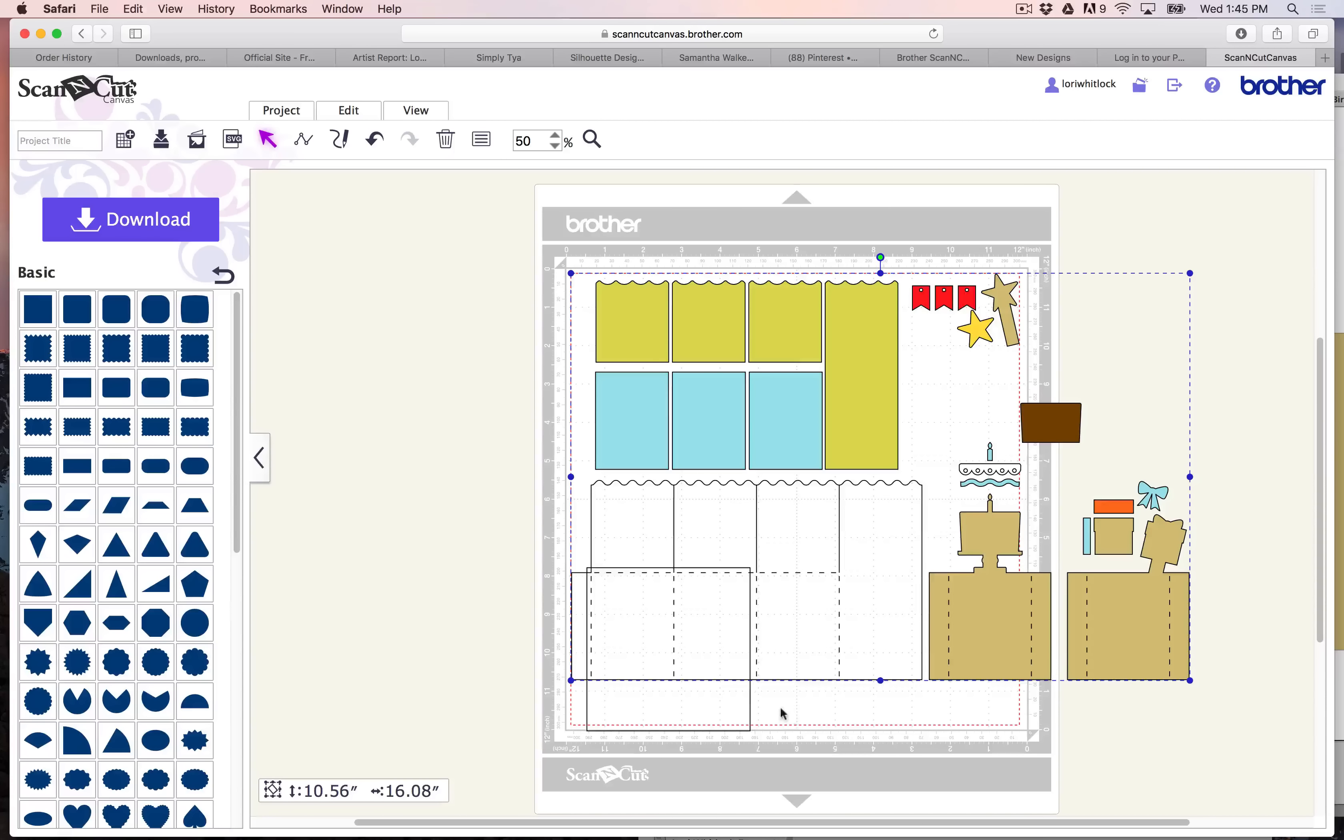
drag(750, 704, 756, 705)
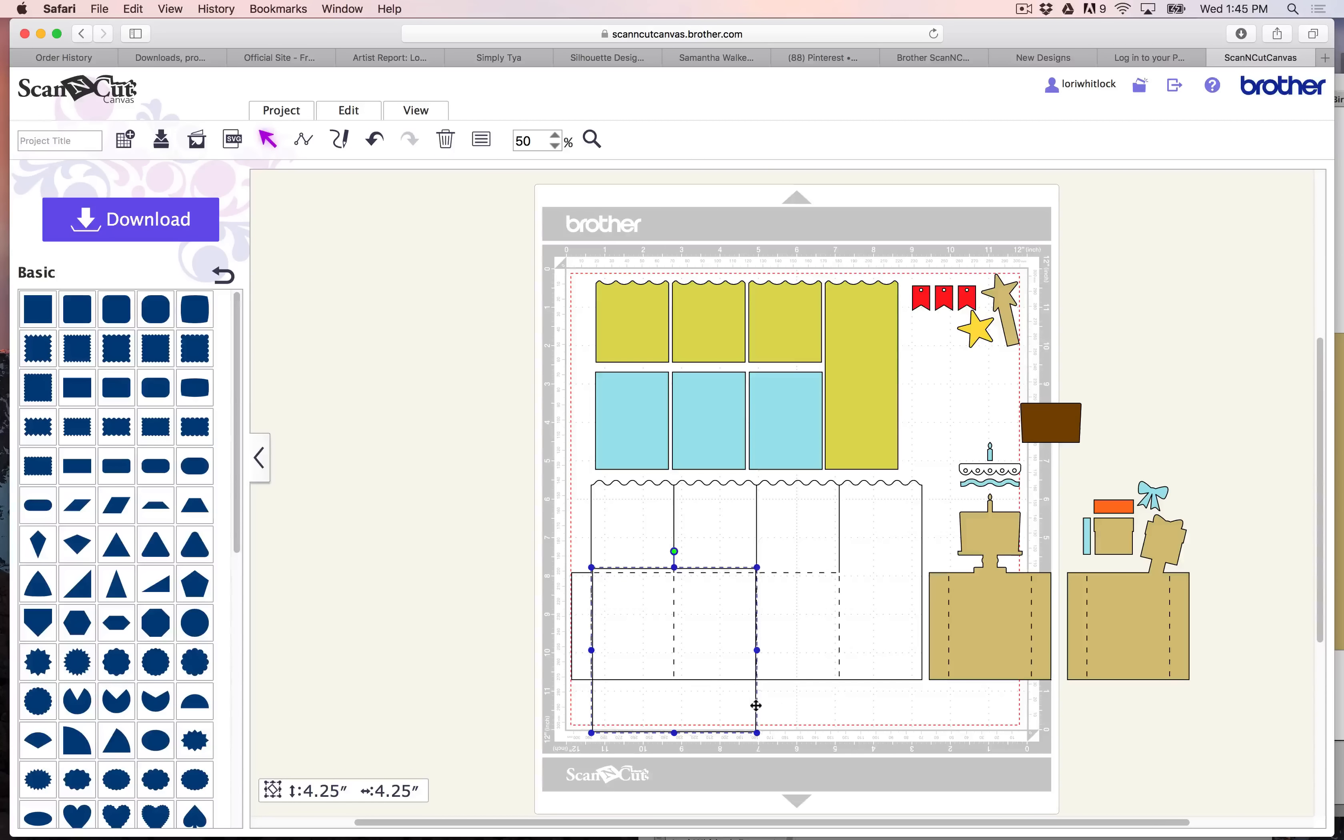
click(833, 594)
drag(1188, 275, 1184, 277)
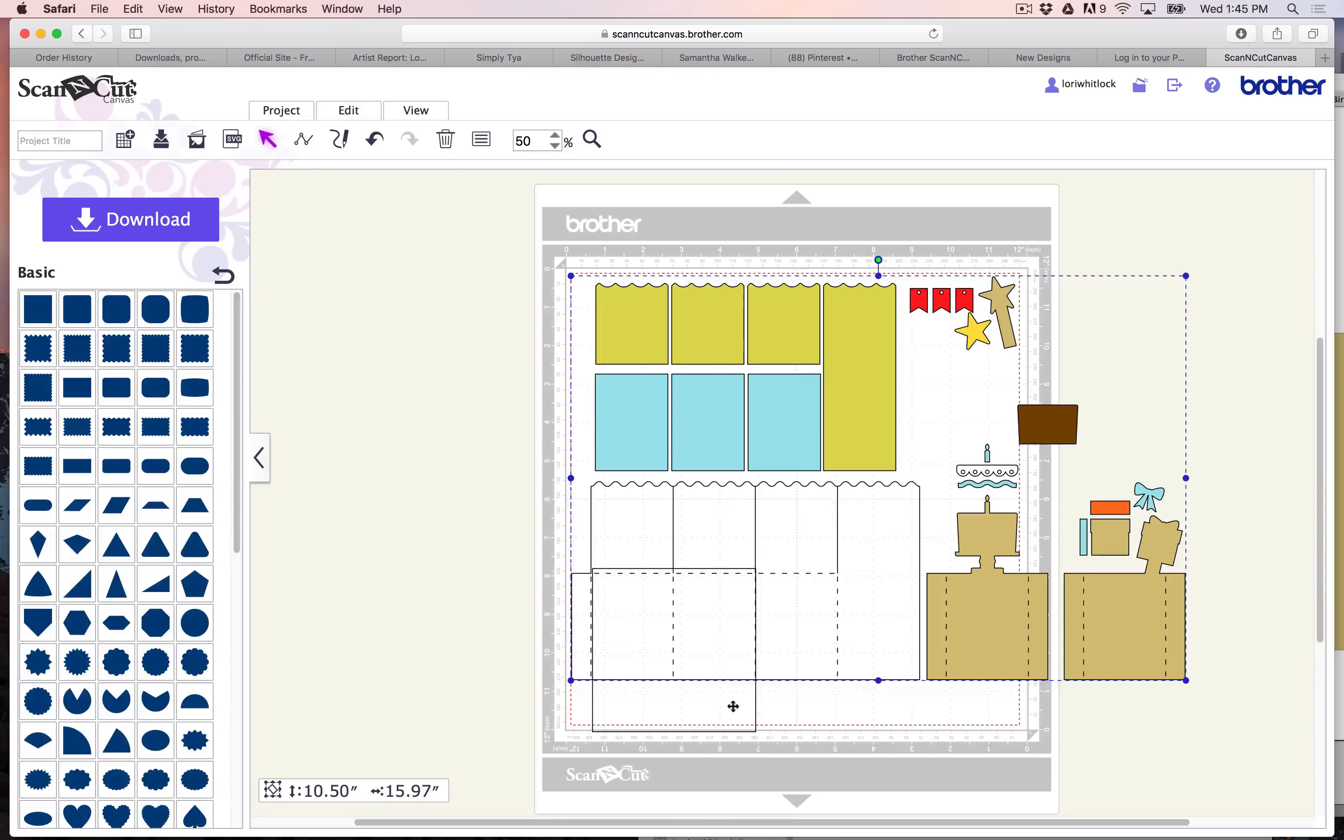
- Move the reference square off the mat, delete it, and save the project
drag(749, 700, 421, 532)
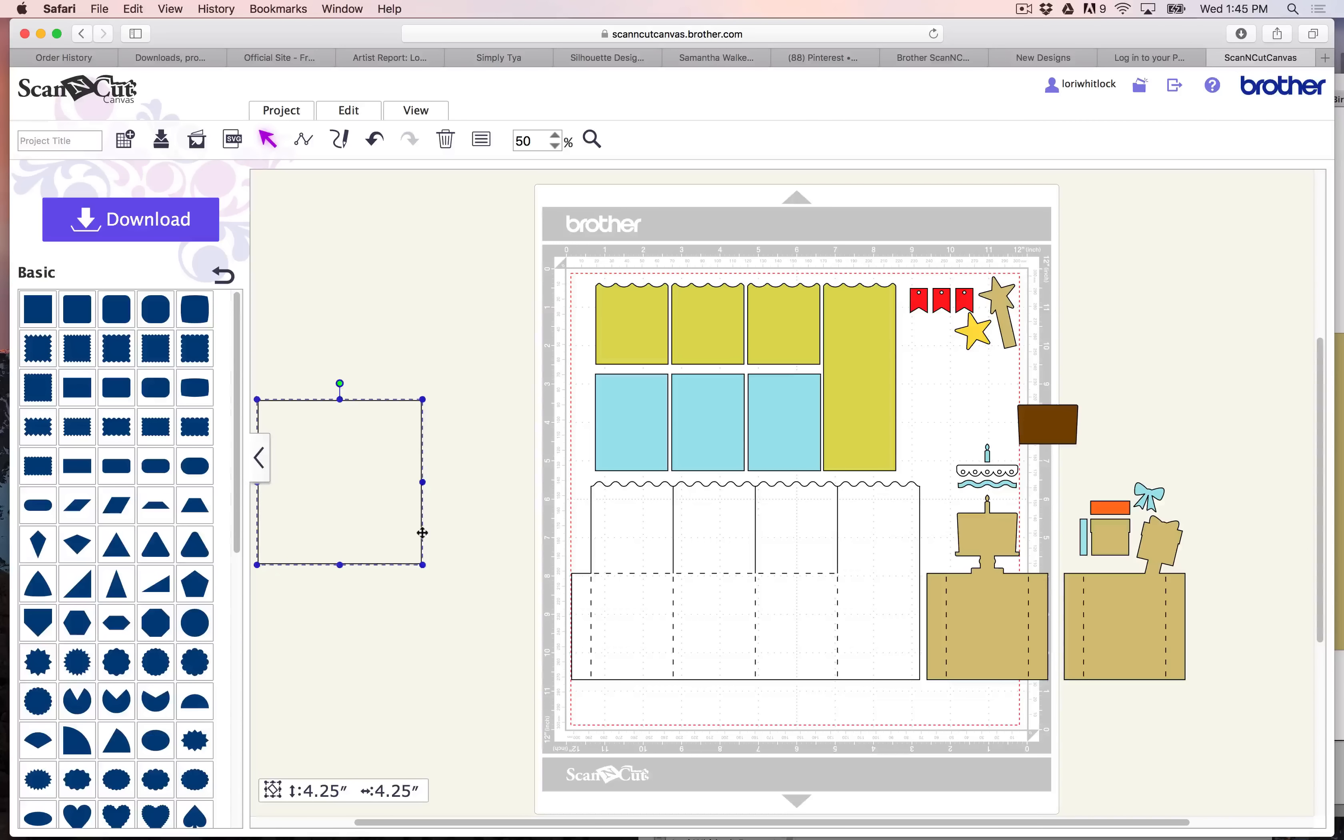
key(Delete)
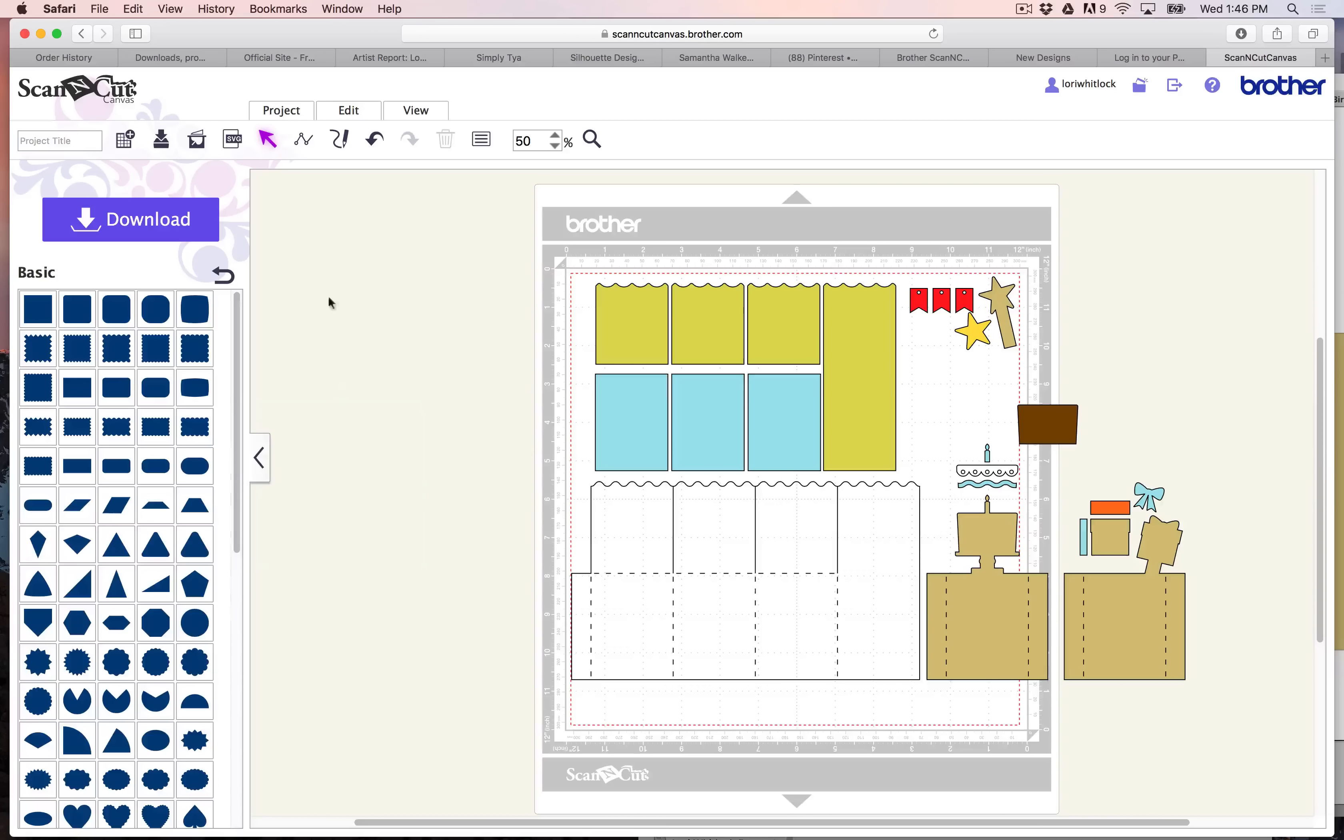
click(160, 141)
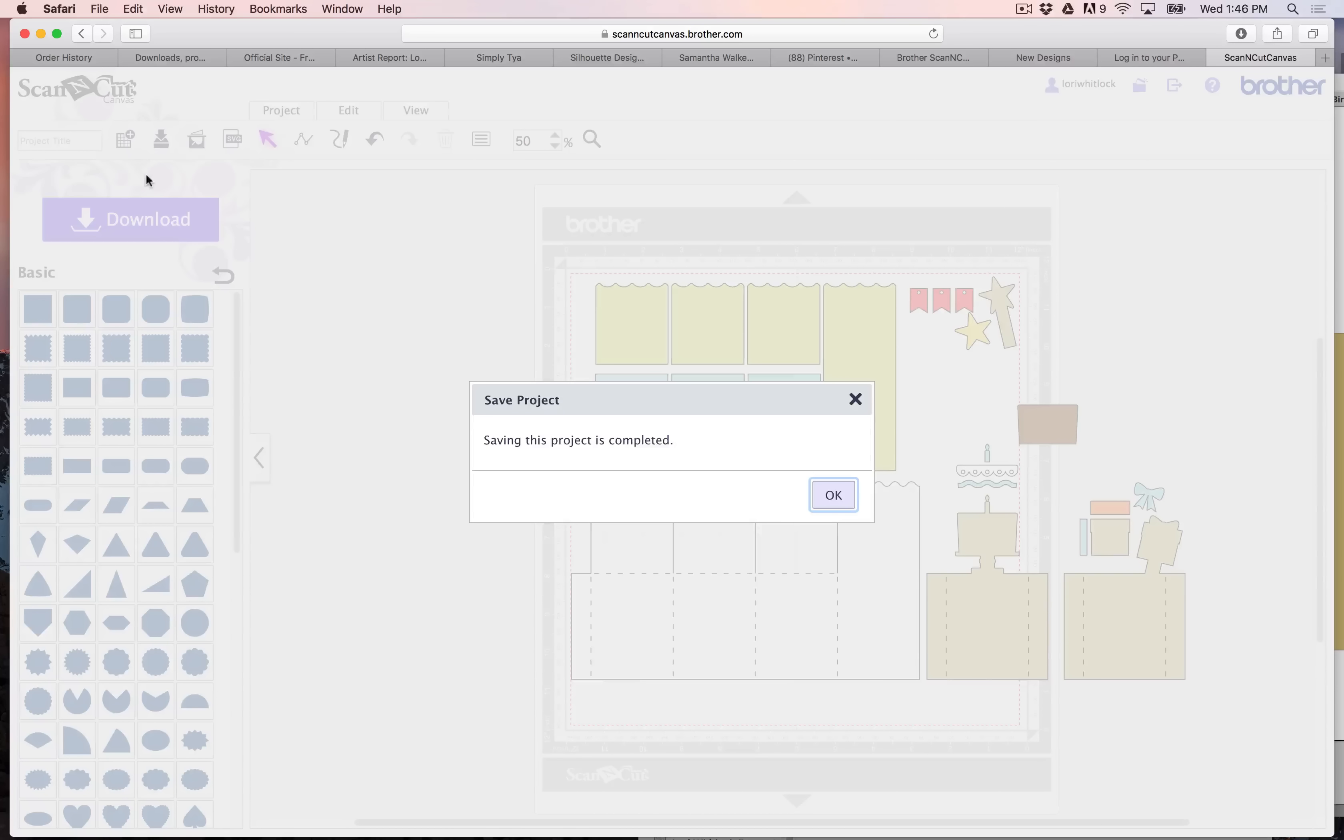
click(844, 500)
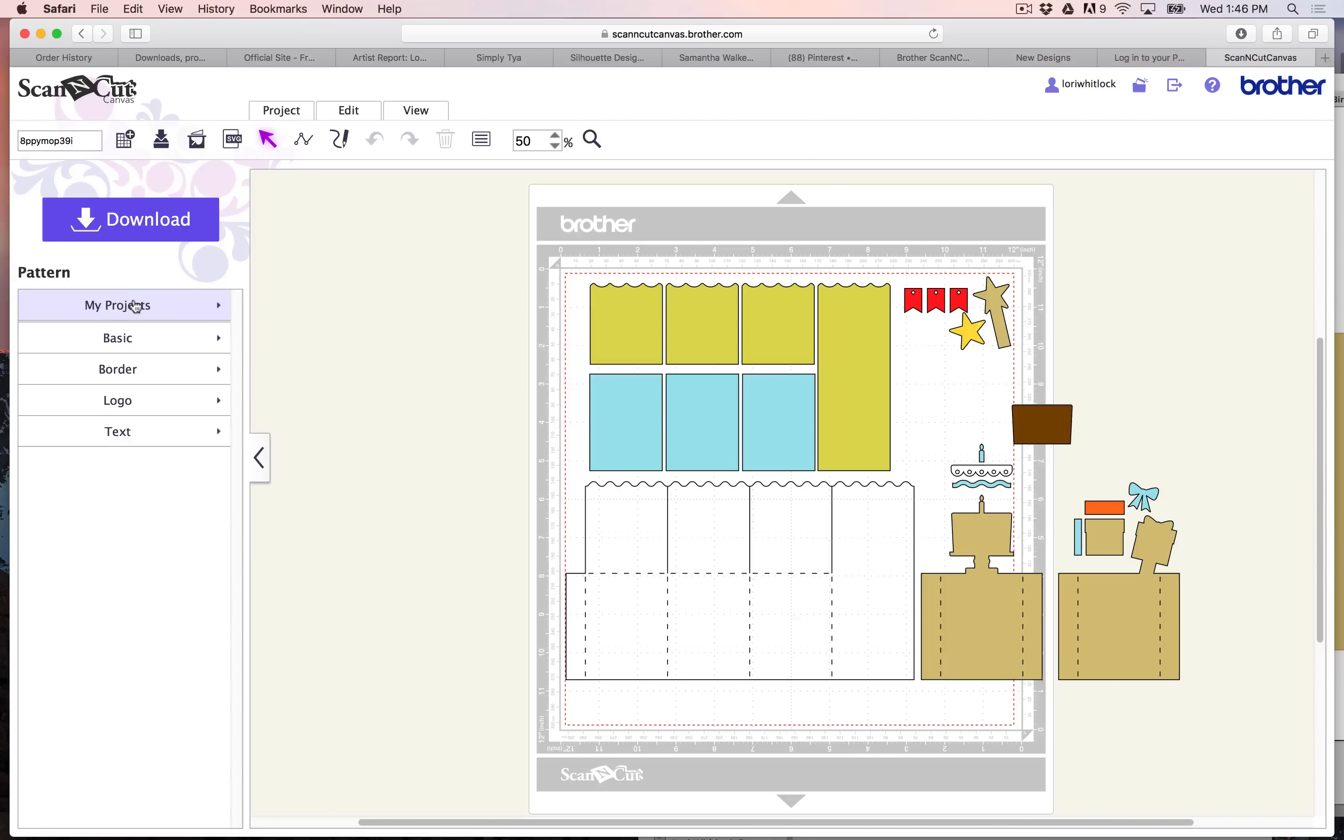
- Show the saved projects list and ungroup the card pieces on the mat
click(135, 306)
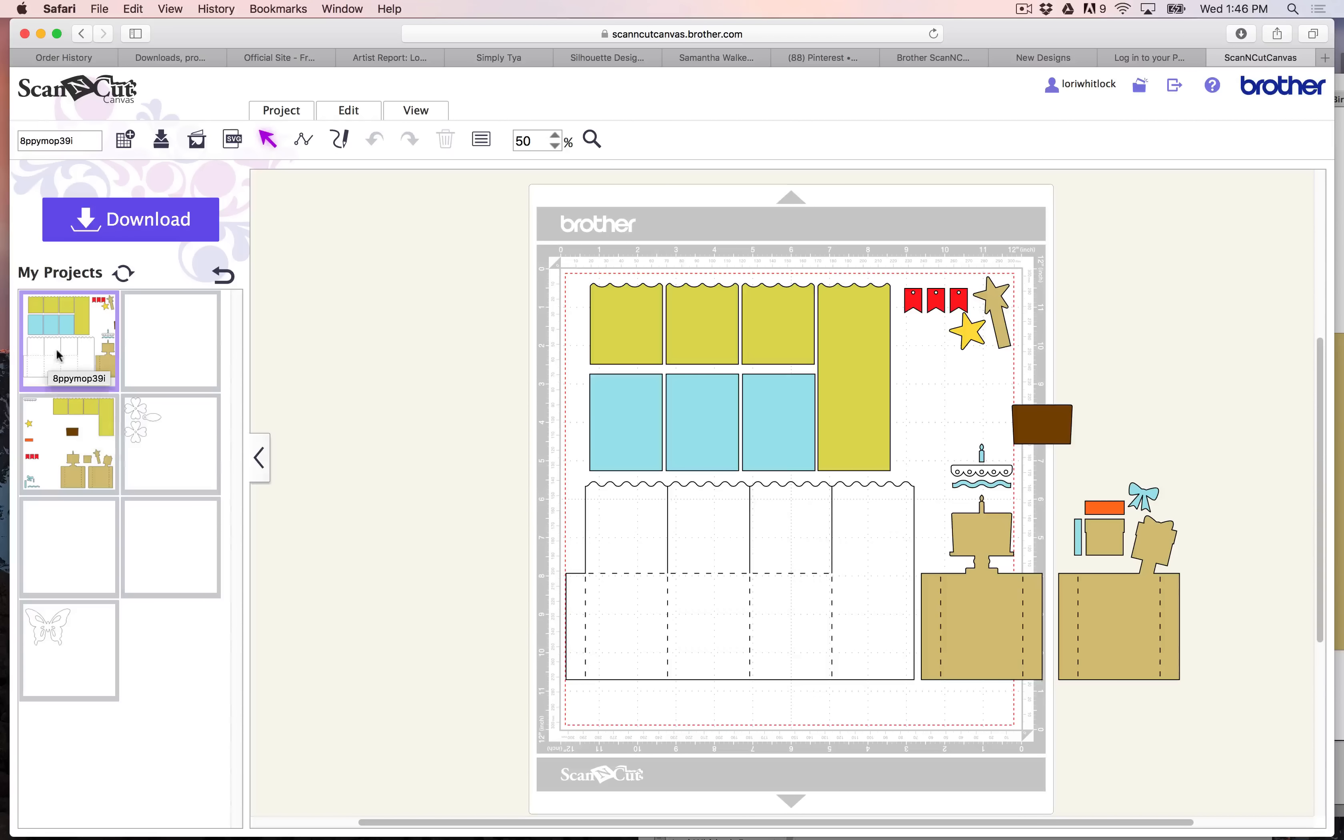
click(717, 410)
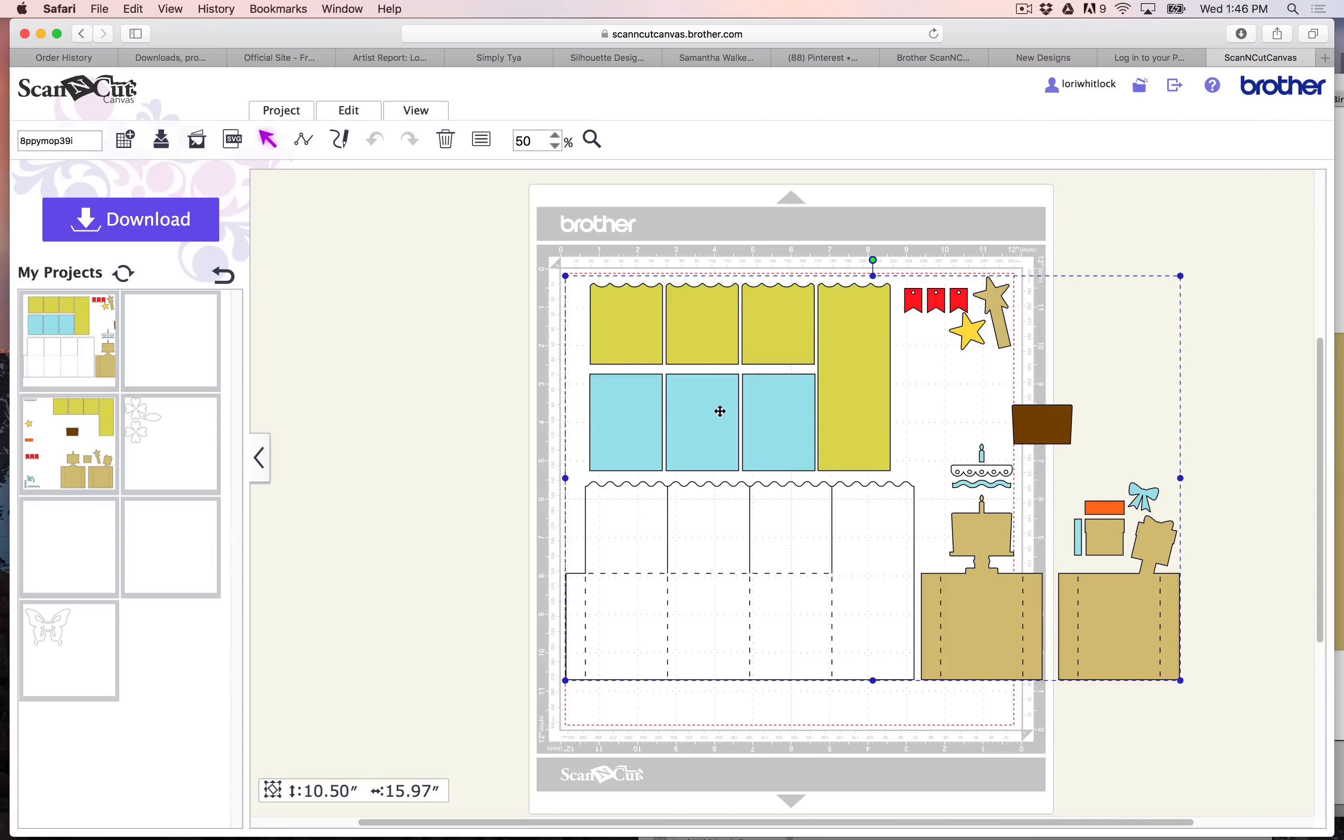
right_click(719, 411)
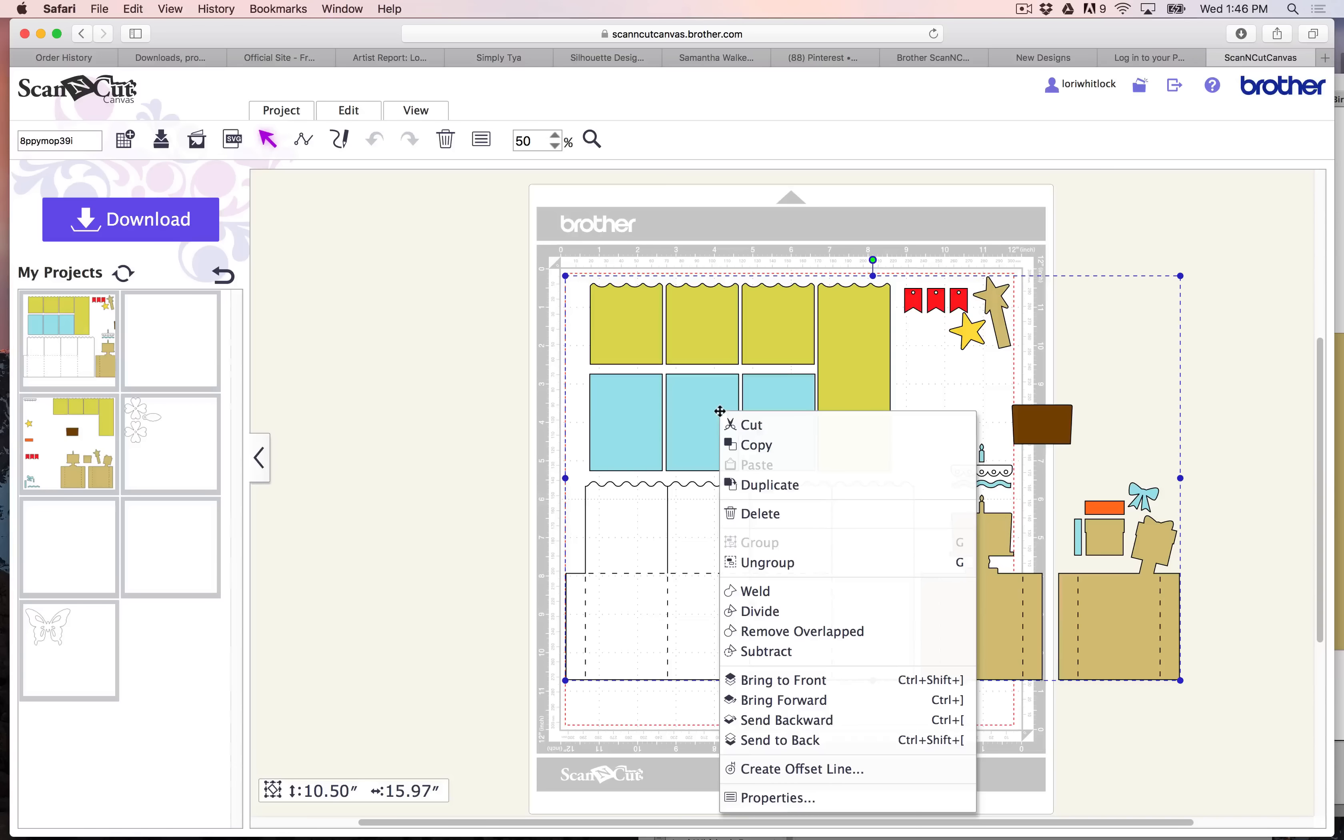
click(799, 561)
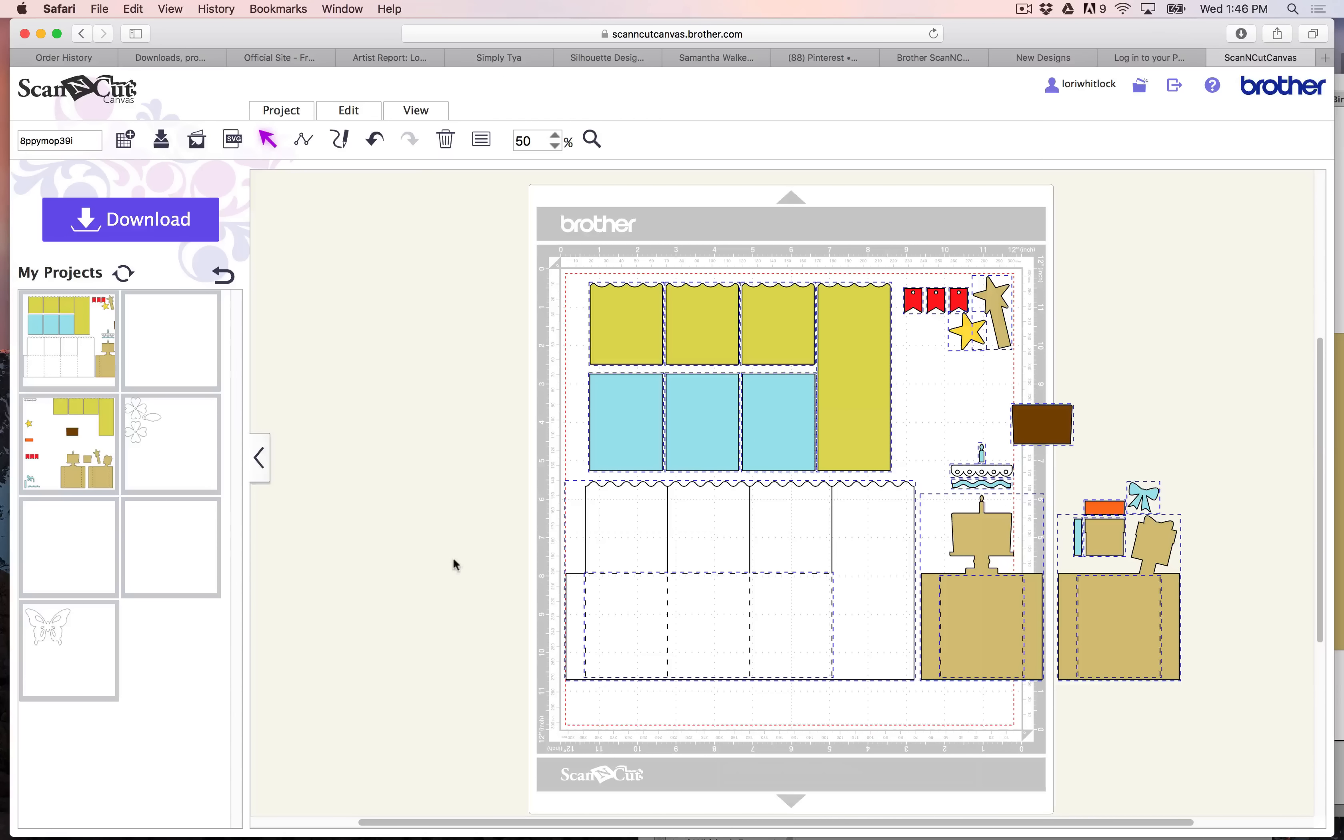
- Delete every card piece except the yellow-green scalloped panels and the three blue panels
drag(466, 525, 1198, 684)
key(Delete)
drag(1222, 614, 898, 280)
key(Delete)
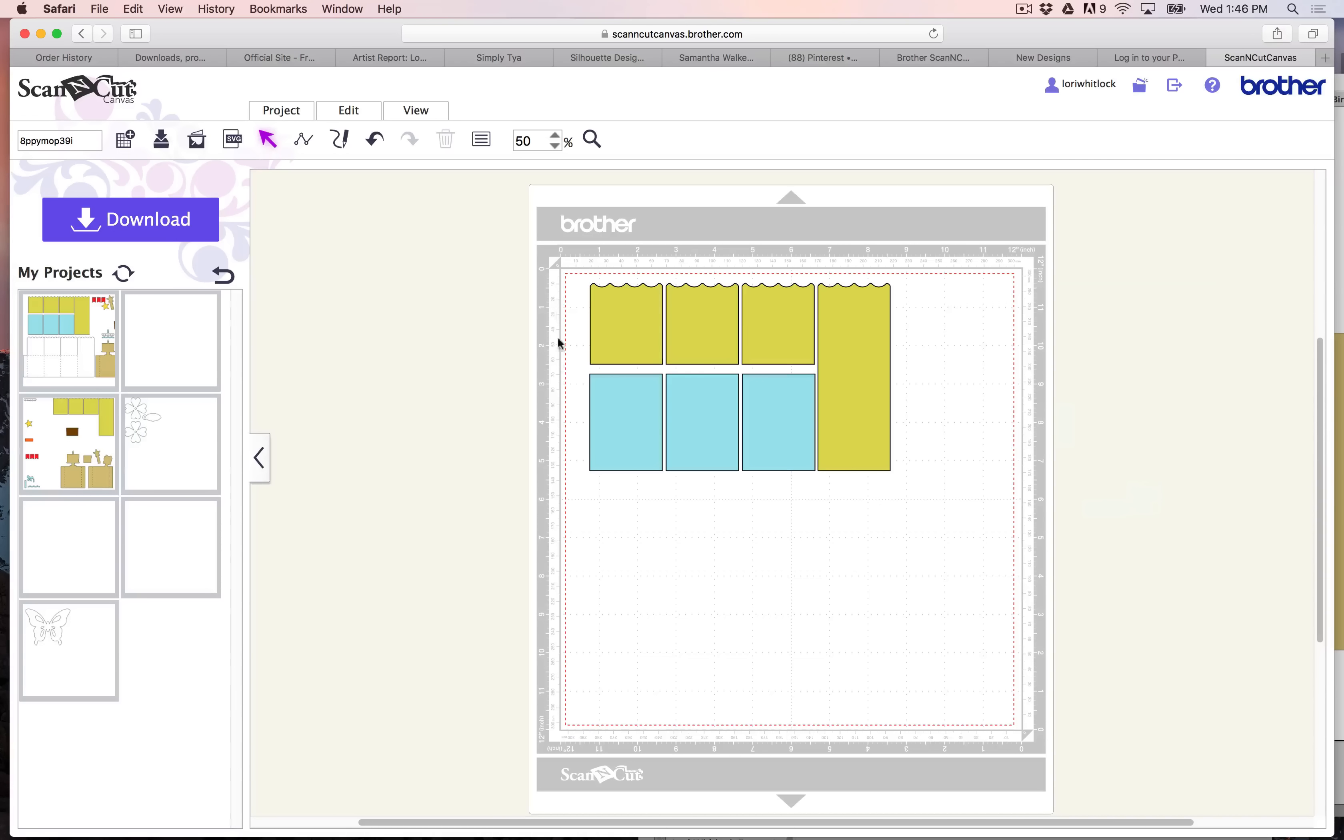
- Move the three blue panels to the mat's lower-left corner and the yellow-green panels to its upper-right corner
drag(560, 397, 816, 462)
drag(766, 467, 755, 687)
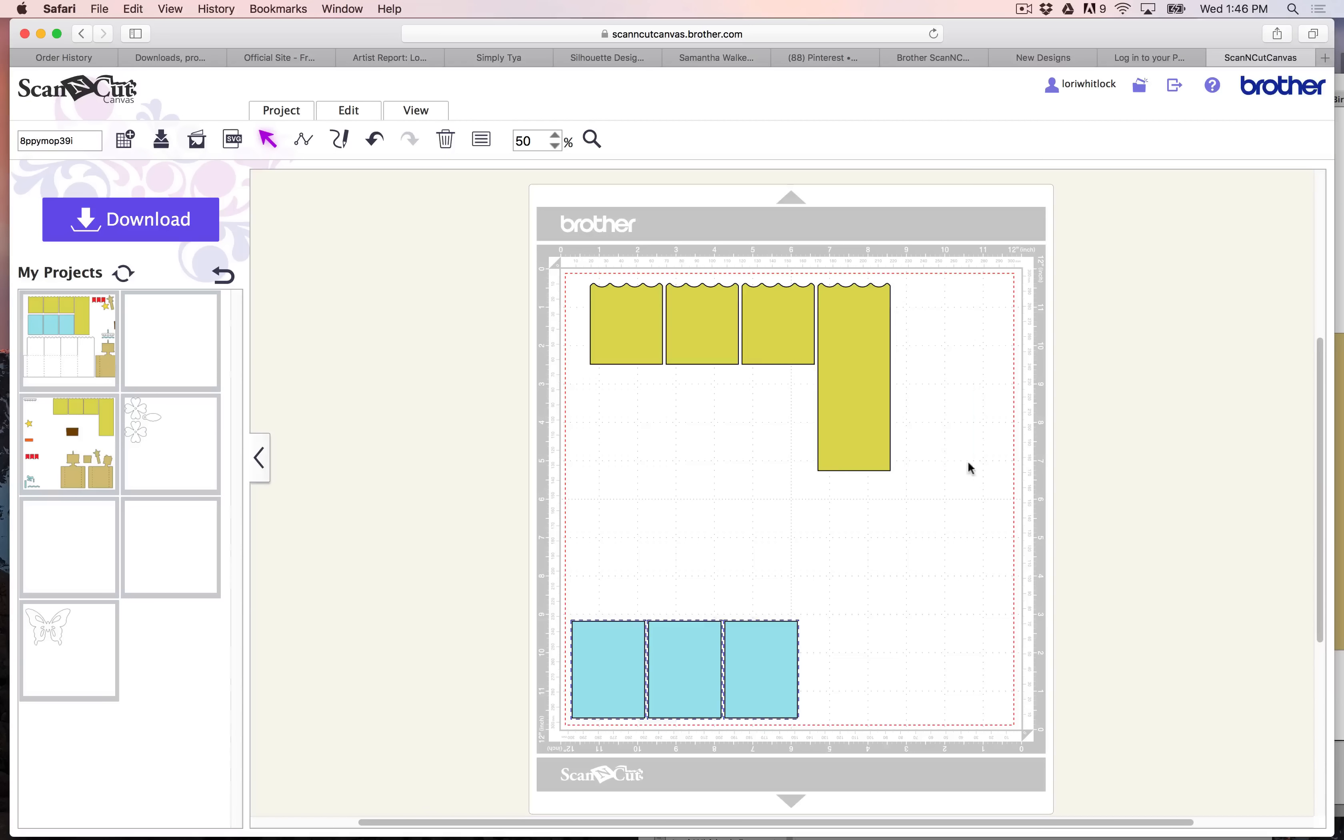
drag(966, 465, 555, 287)
drag(647, 309, 759, 309)
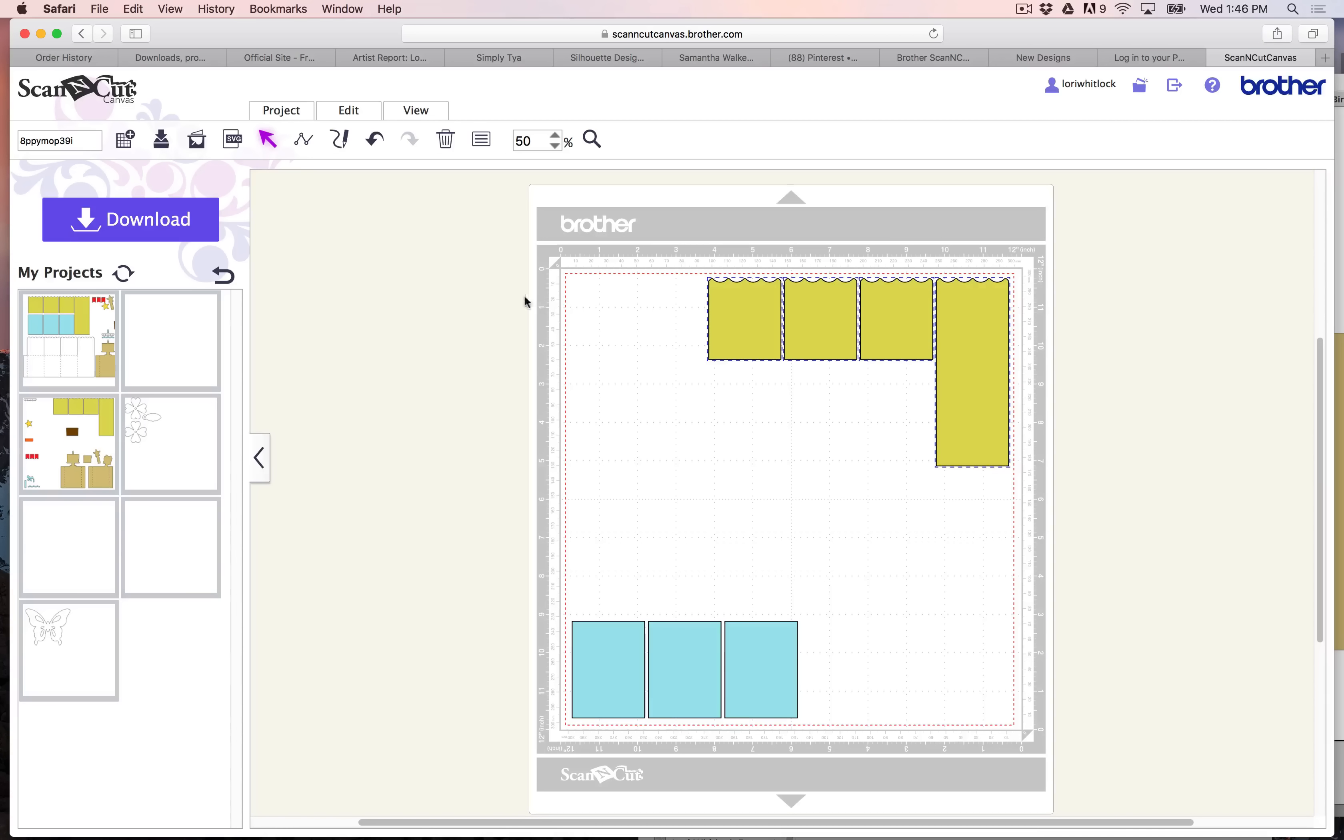
- Save the panel layout as a new separate project and show the saved projects list
click(302, 113)
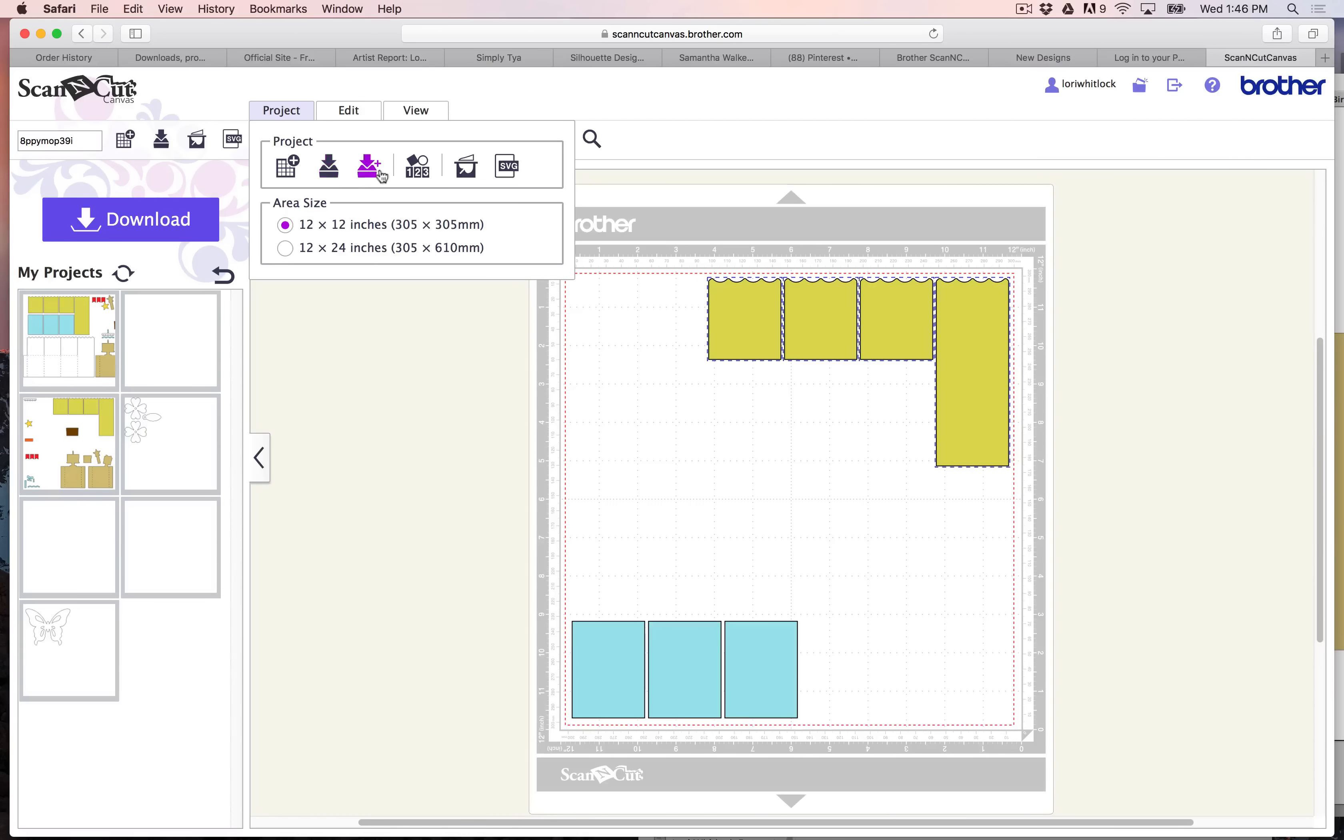
click(379, 171)
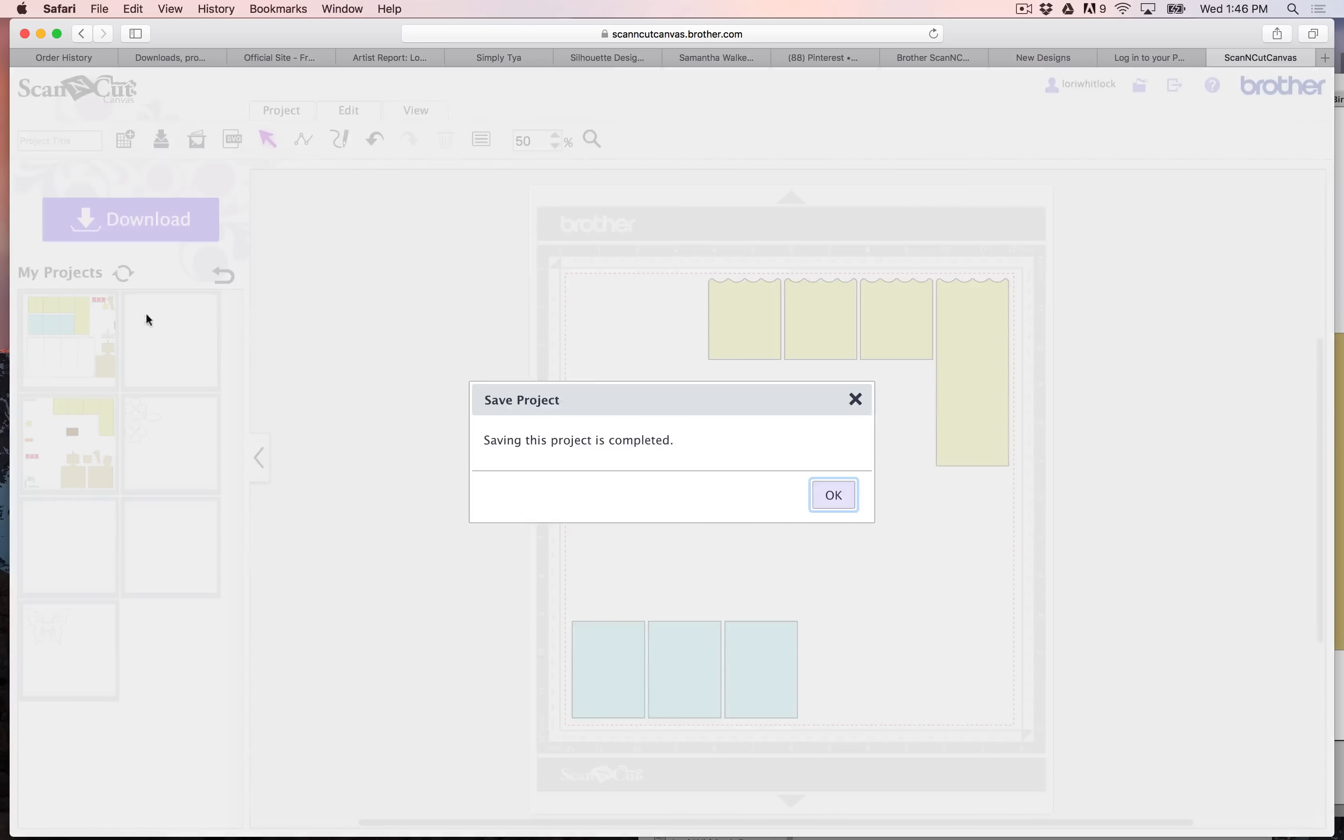
click(829, 494)
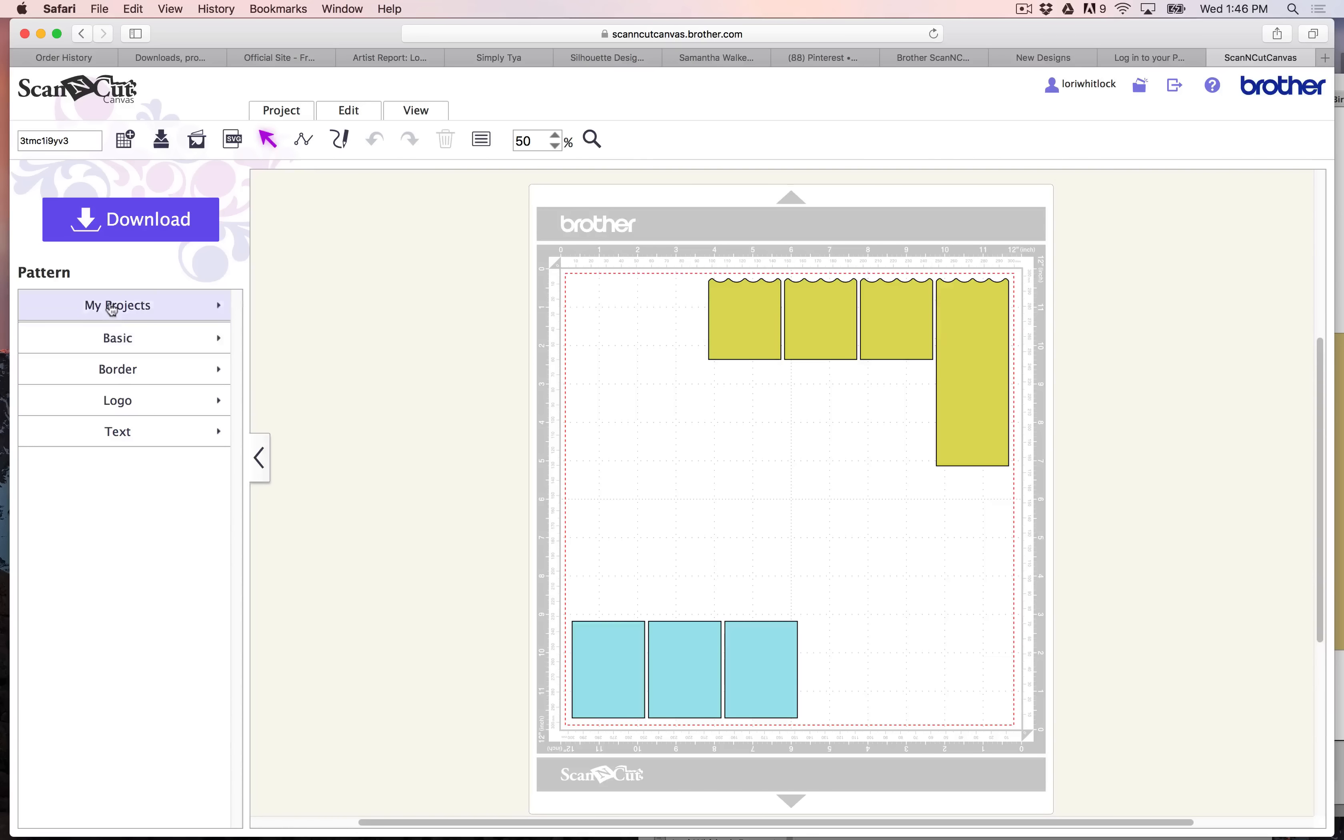
click(109, 305)
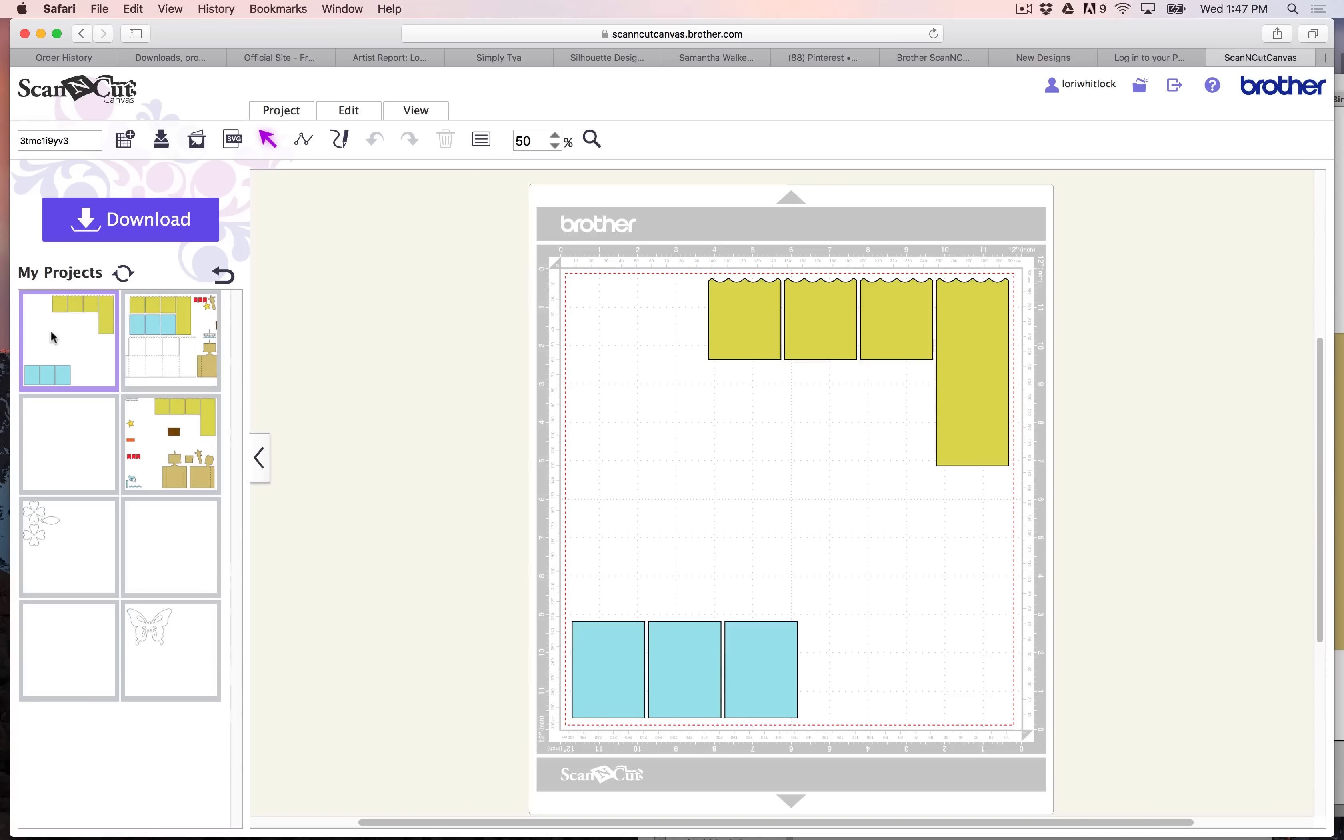
- Clear all panels from the mat and insert the saved project containing the complete card
drag(505, 250, 1162, 812)
key(Delete)
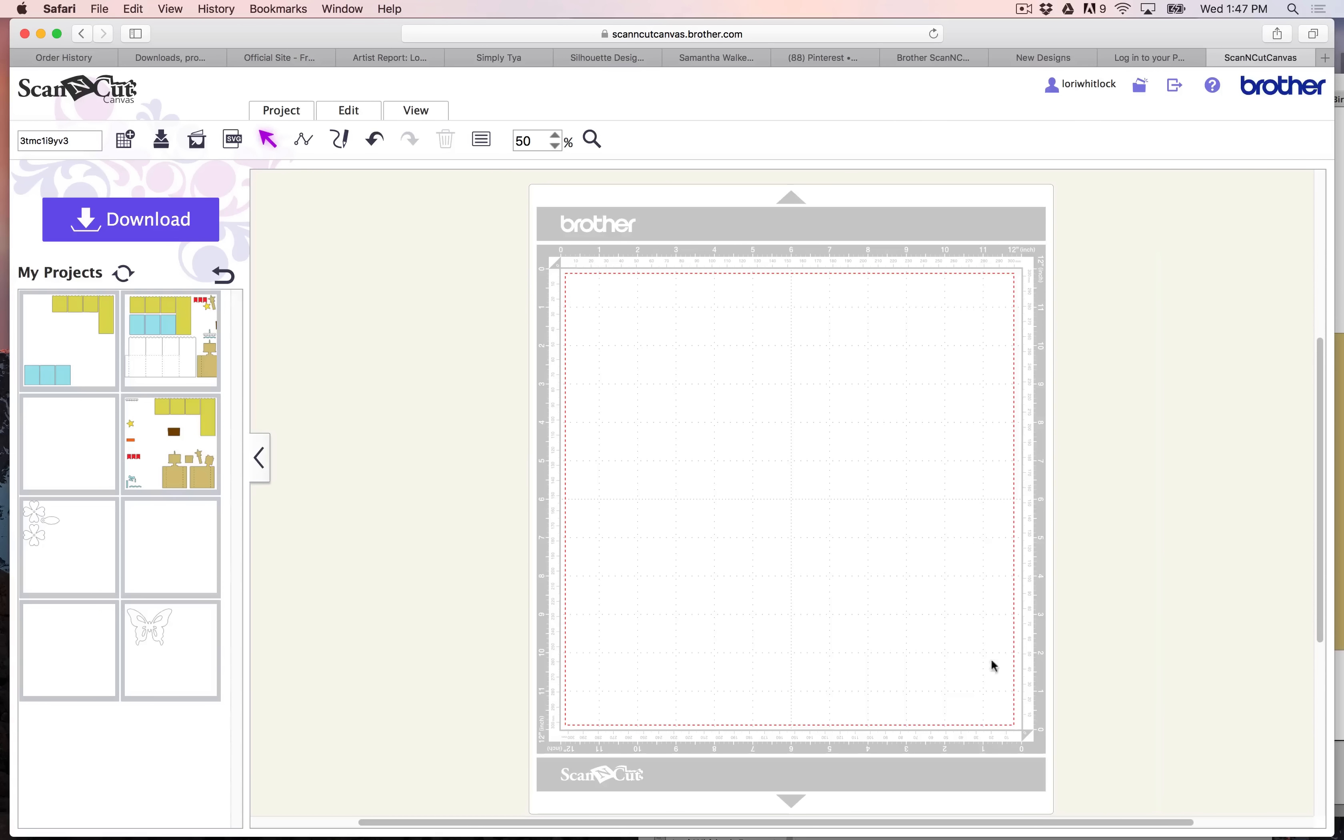
click(162, 350)
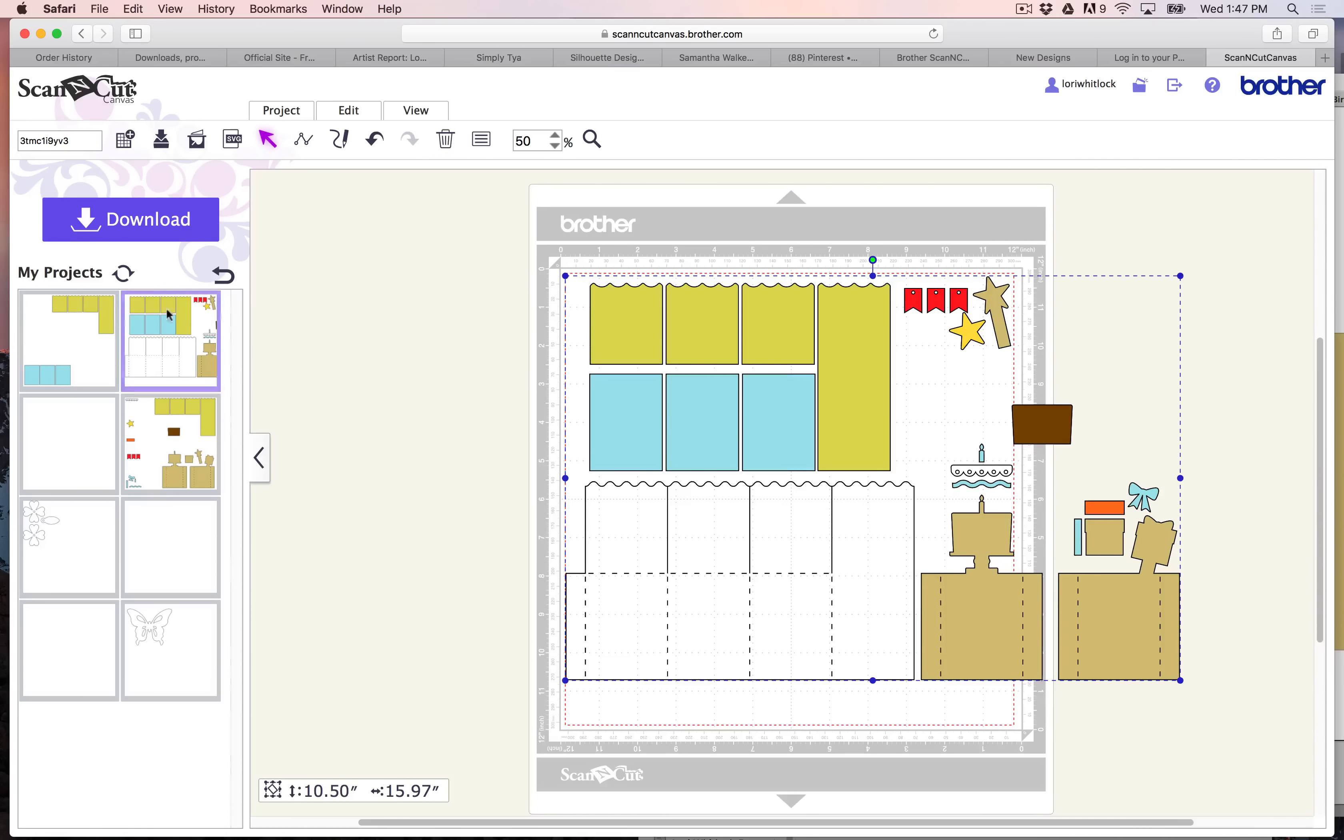
- Ungroup the complete card and delete its yellow-green and blue panels
right_click(702, 330)
click(783, 477)
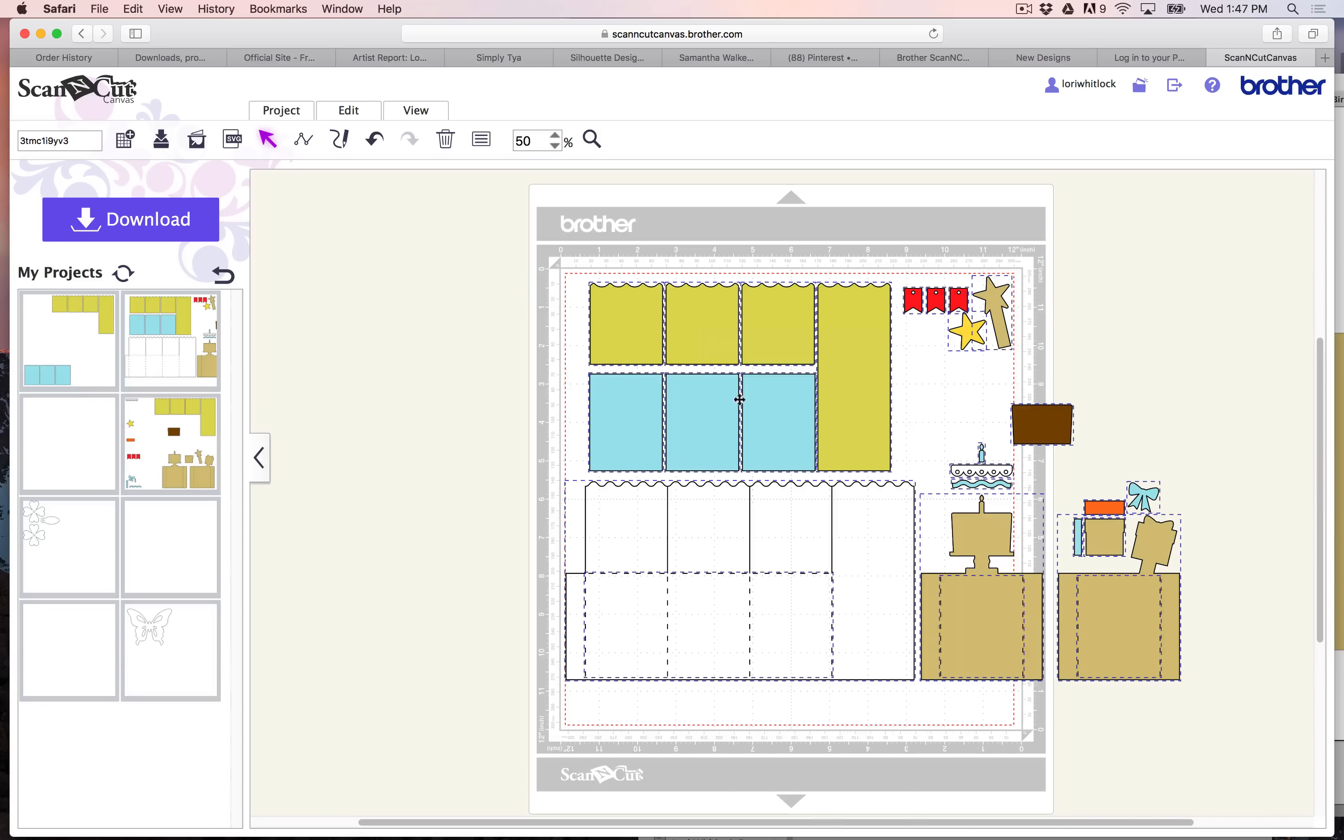
drag(529, 286, 858, 442)
key(Delete)
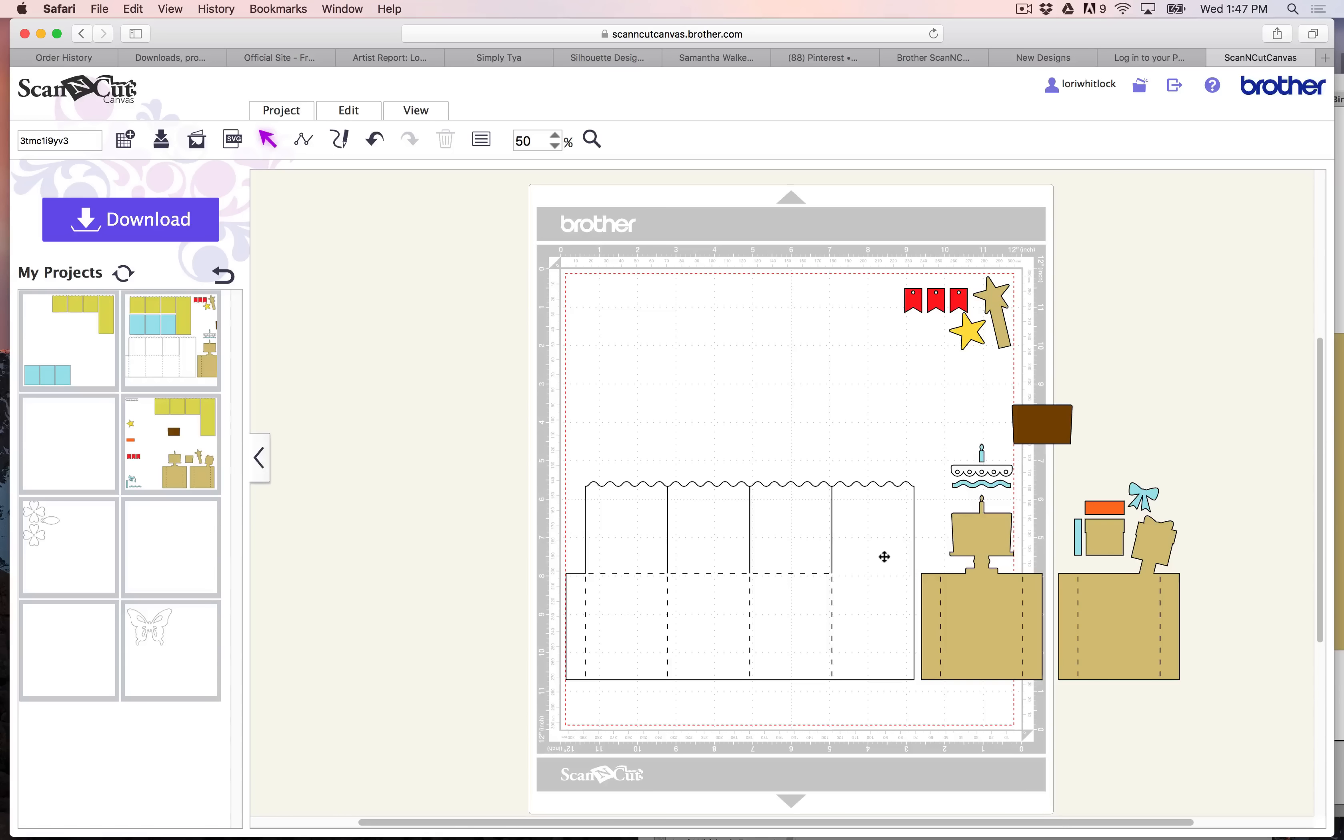
- Delete the large white box outline, its dashed fold lines and the small scalloped white strip
click(886, 544)
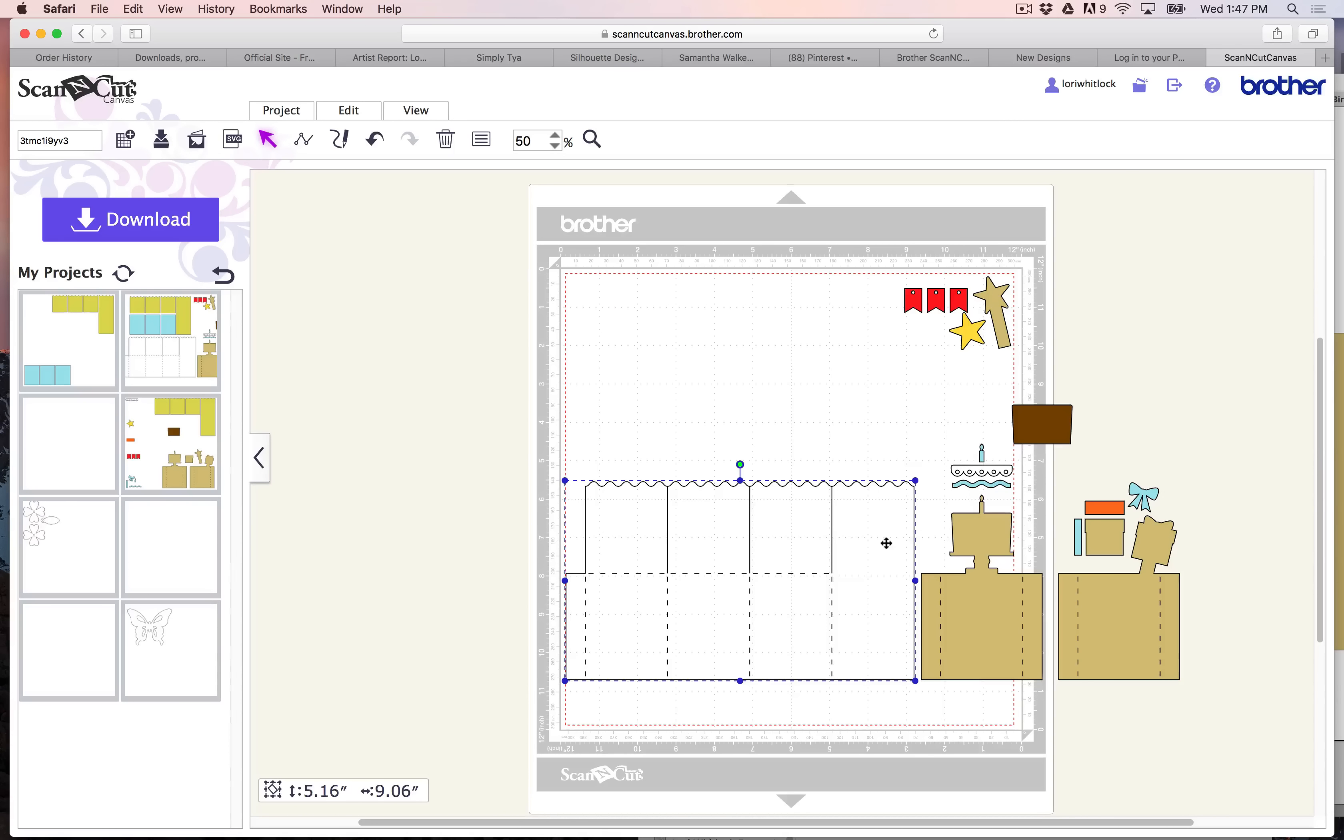
key(Delete)
drag(580, 526, 679, 639)
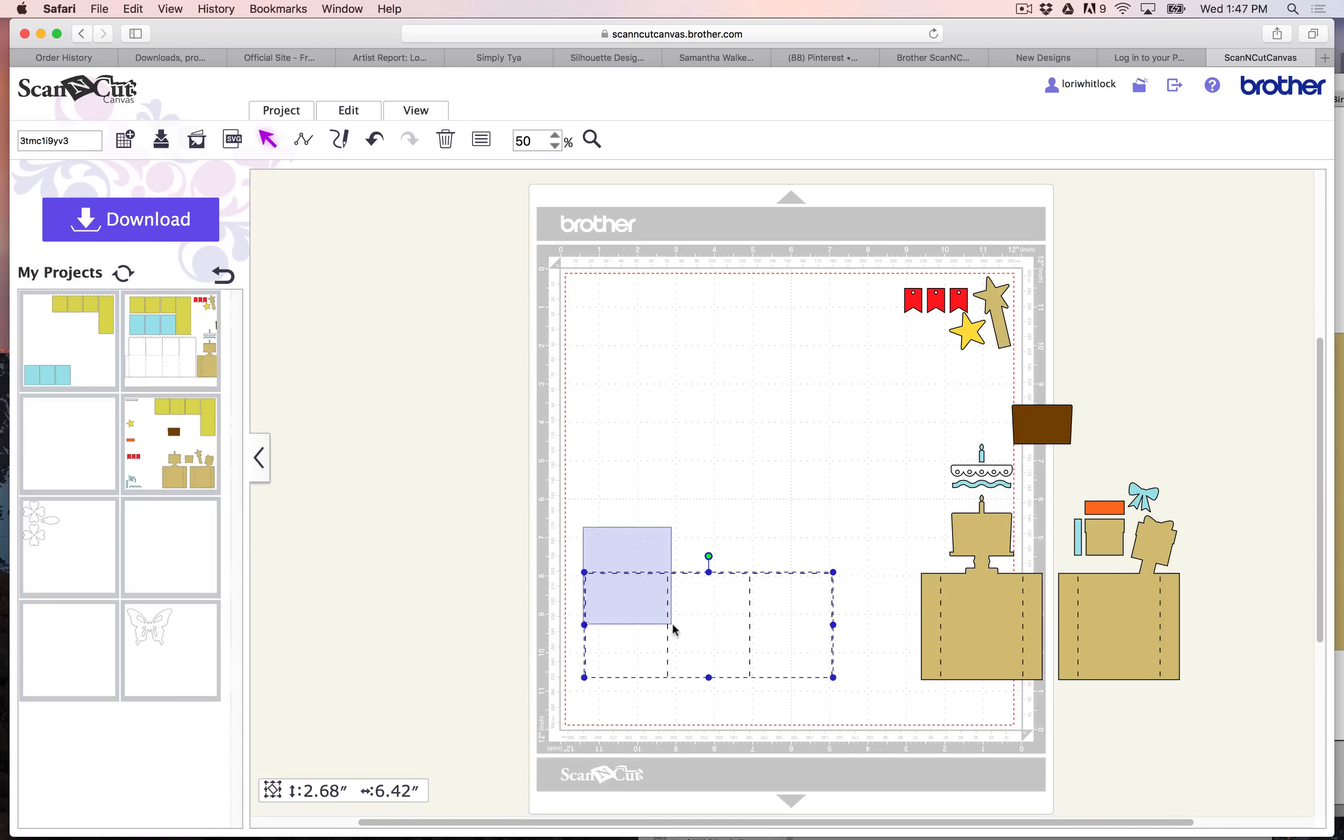
key(Delete)
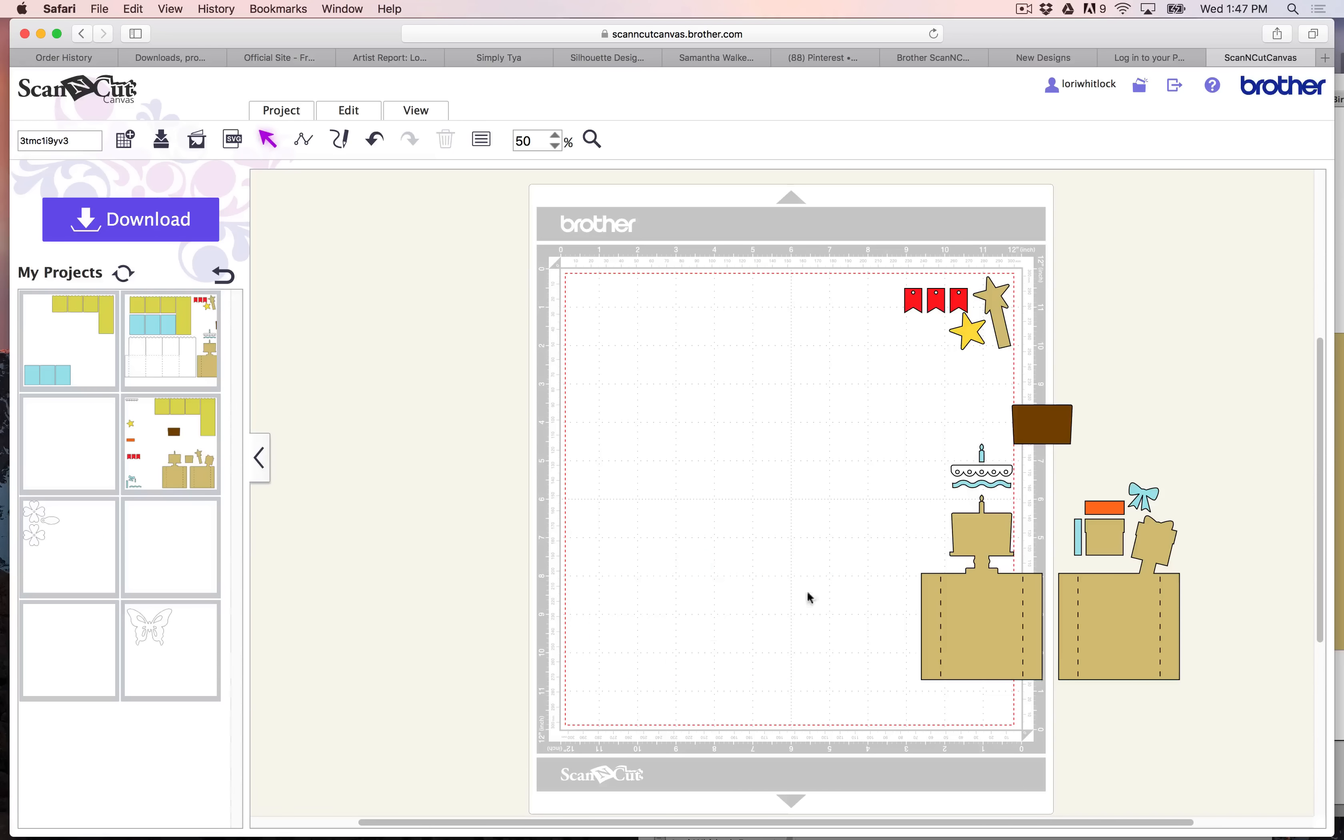
click(999, 469)
key(Delete)
- Move the red banners and yellow star off the mat, and arrange all tan pieces across the mat's upper-left area
mouse_move(888, 269)
mouse_down()
mouse_move(969, 356)
mouse_move(657, 376)
mouse_move(1214, 333)
mouse_up()
drag(980, 302, 576, 306)
drag(868, 557, 1149, 695)
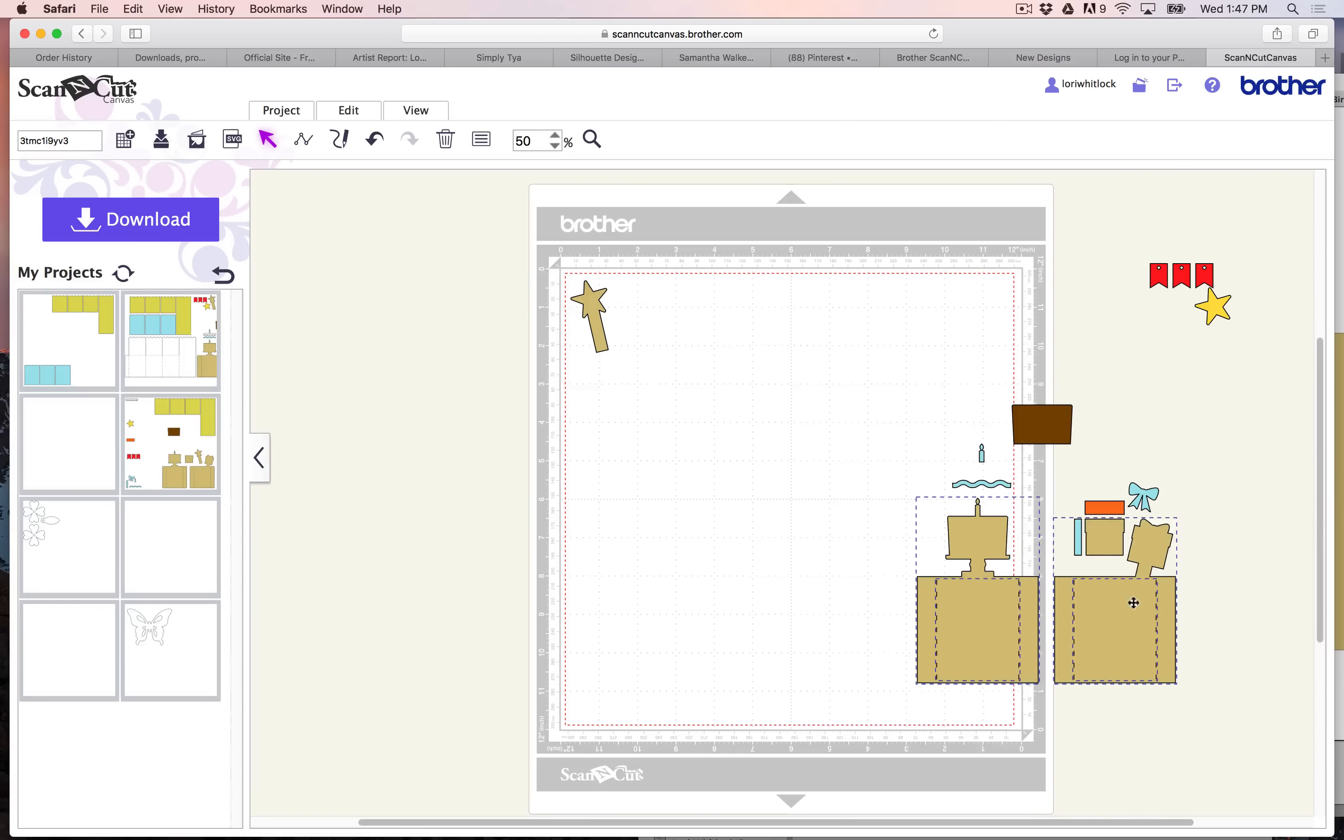
drag(1147, 593, 848, 374)
click(1160, 569)
drag(1108, 544, 605, 397)
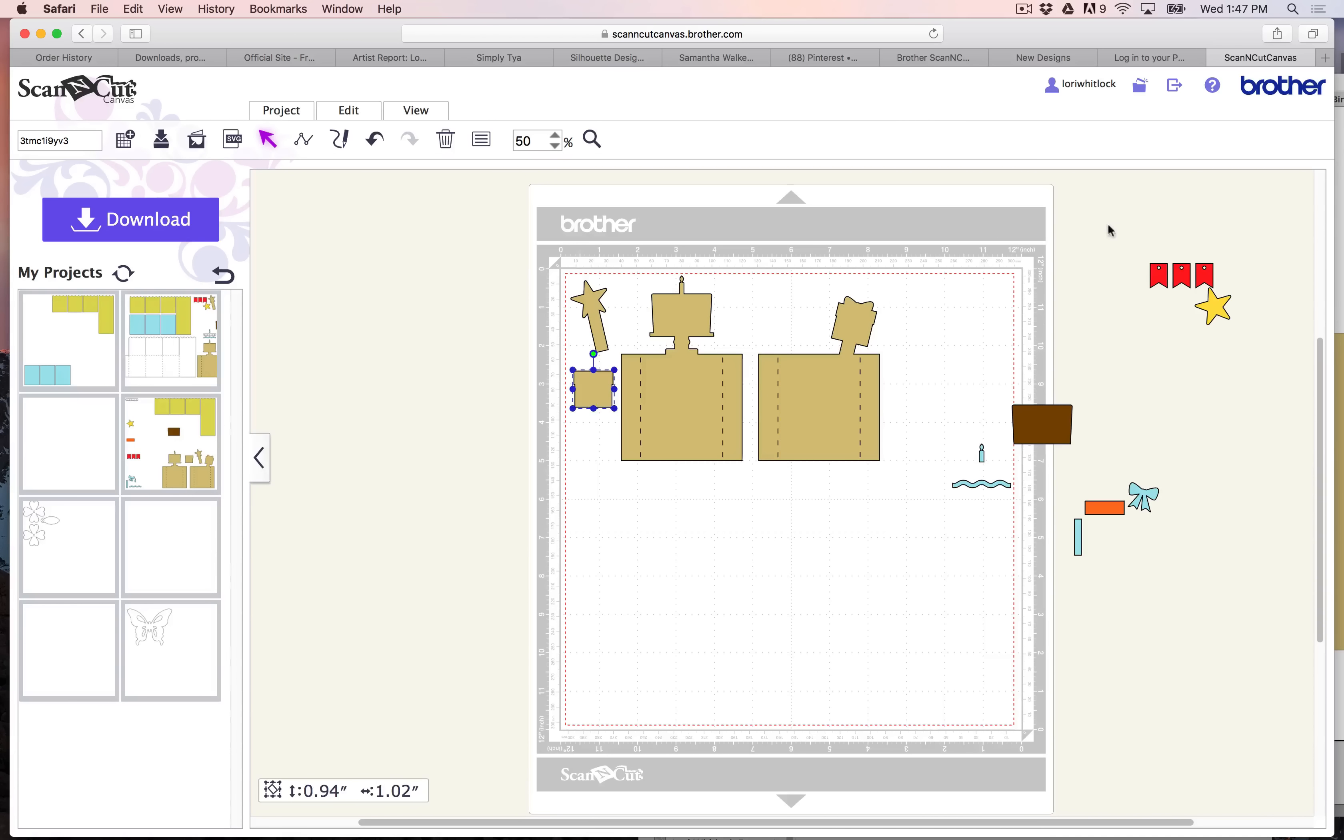
- Place the red banners, brown panel and small blue pieces in separate free corners of the mat
drag(1107, 227, 1224, 281)
drag(1197, 274, 989, 292)
drag(1019, 442, 579, 720)
drag(1077, 537, 998, 686)
mouse_move(986, 484)
mouse_down()
mouse_move(940, 591)
mouse_move(973, 673)
mouse_move(980, 664)
mouse_up()
drag(980, 457, 983, 696)
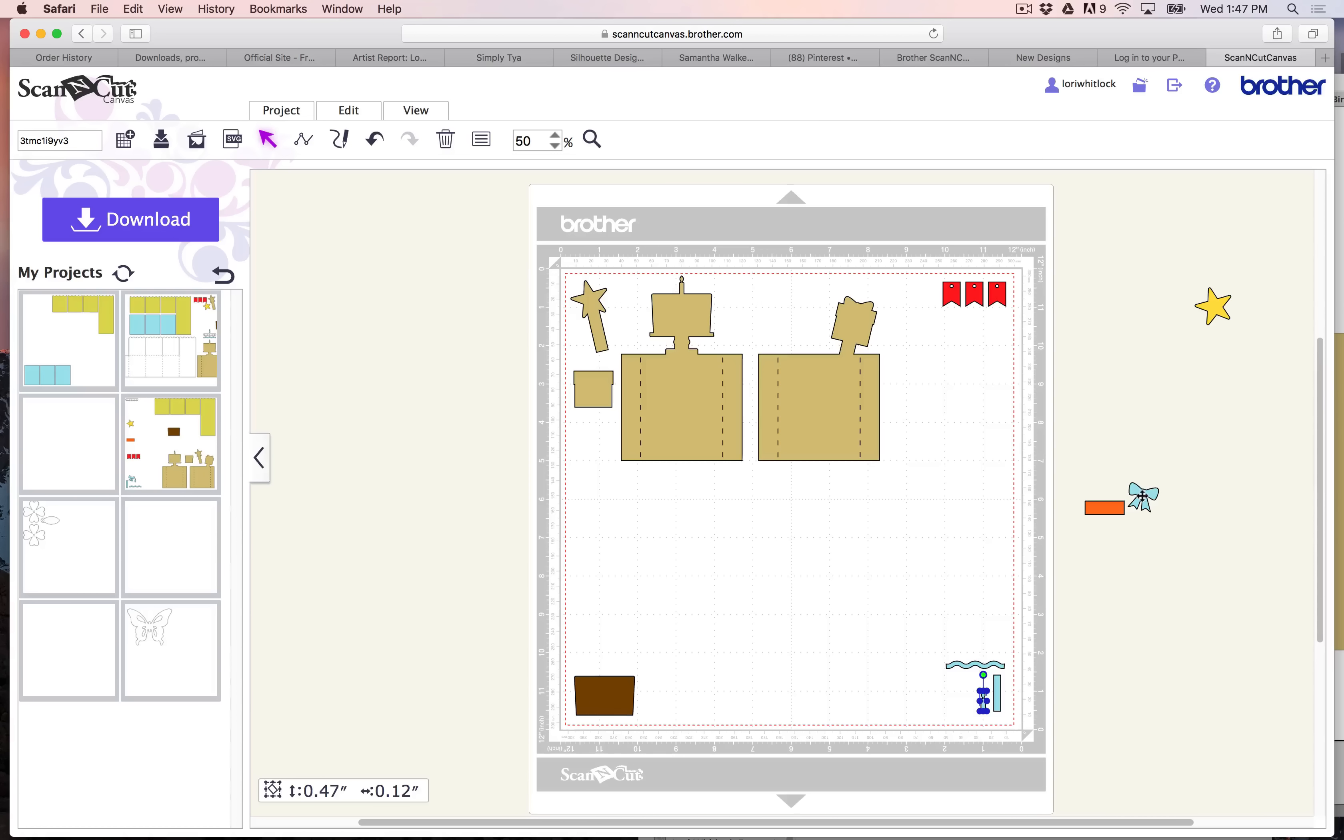
drag(1142, 496, 954, 692)
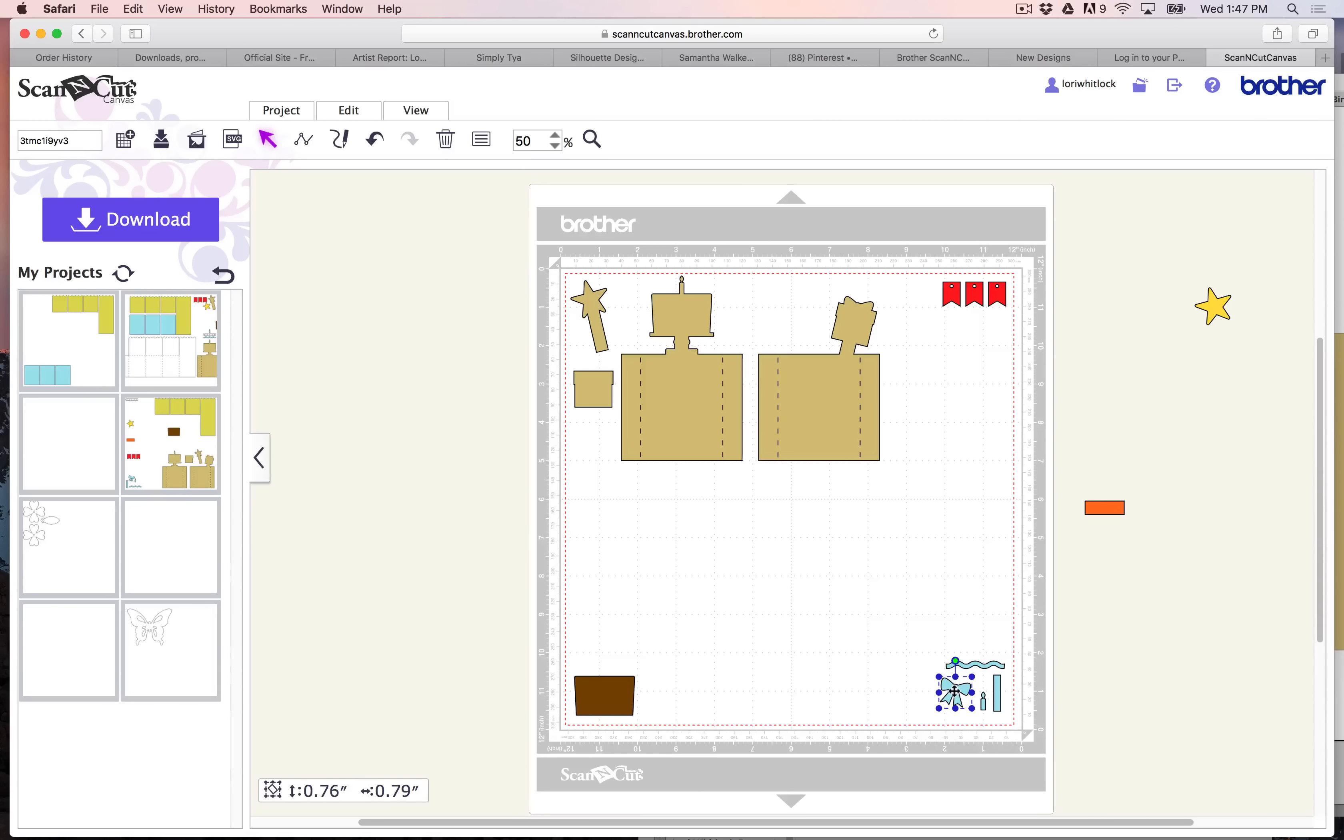
- Delete the yellow star and orange strip lying outside the mat
click(1098, 633)
drag(1064, 234, 1299, 575)
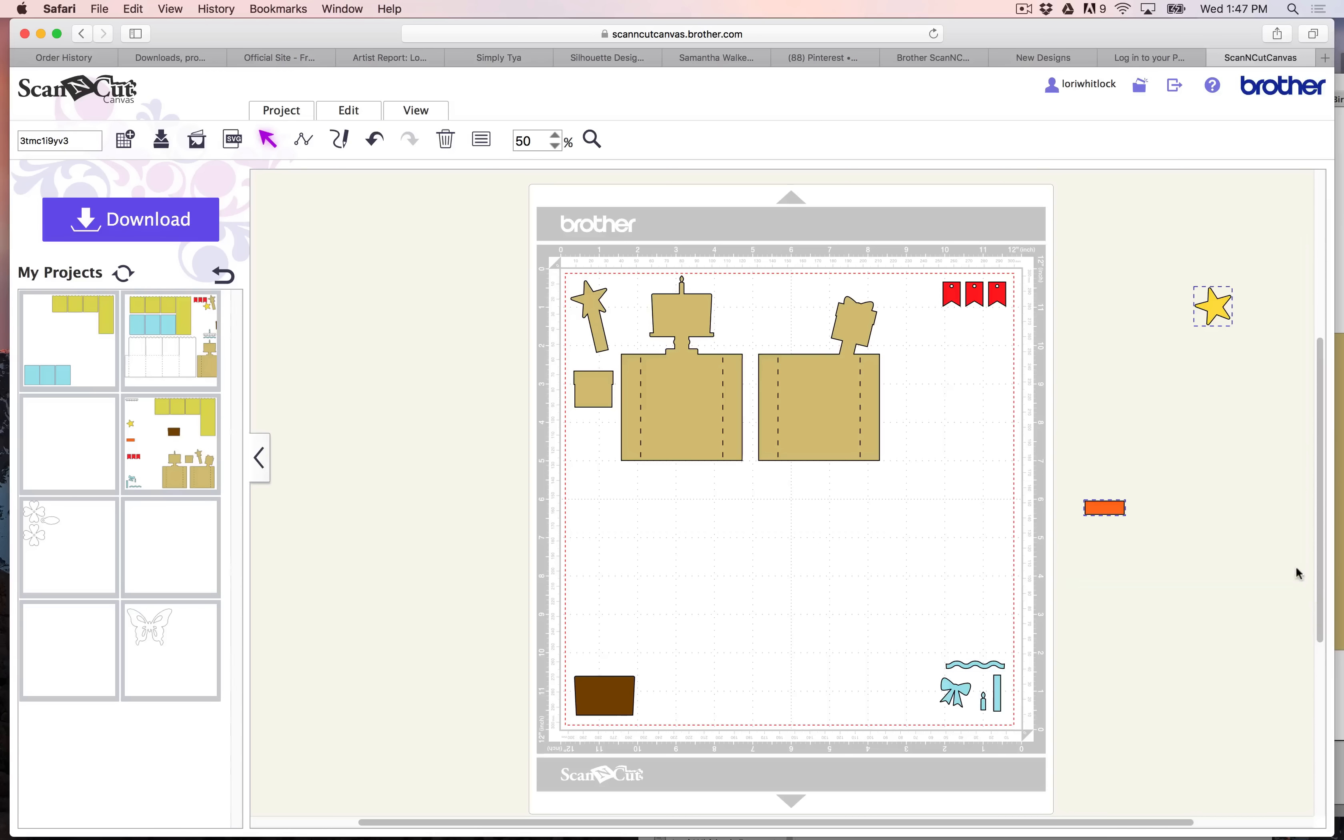
key(Delete)
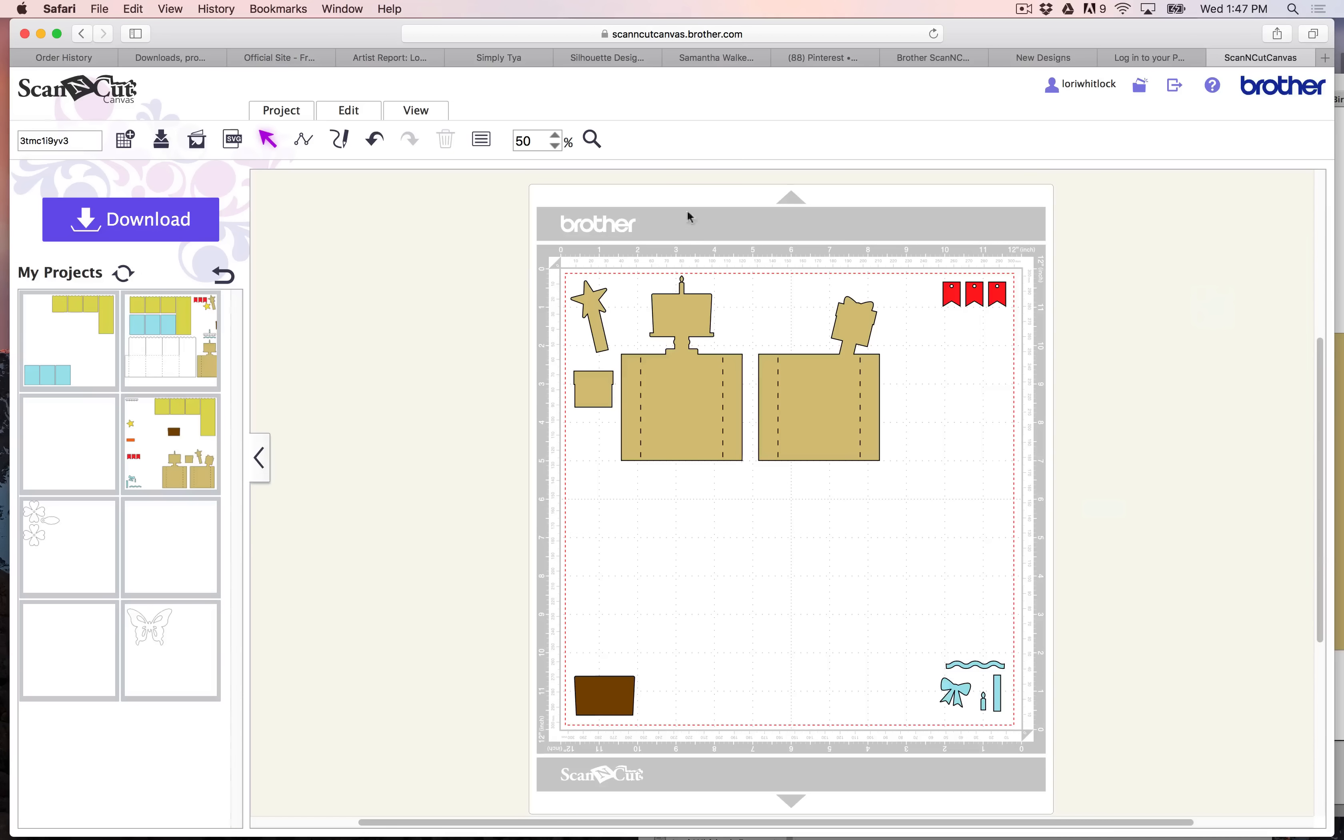
- Save the tan, red, brown and blue layout as a new separate project and show the saved projects list
click(286, 113)
click(369, 170)
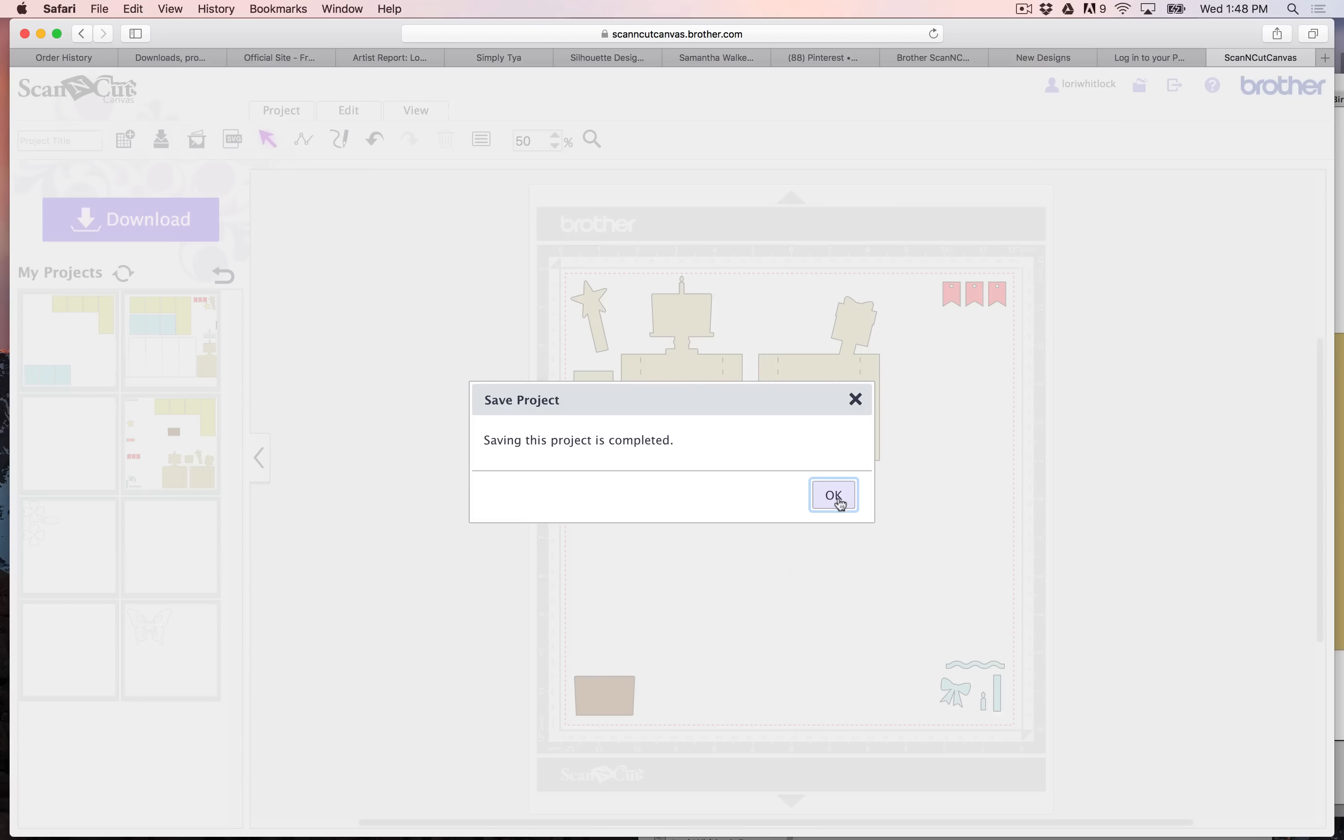
click(833, 496)
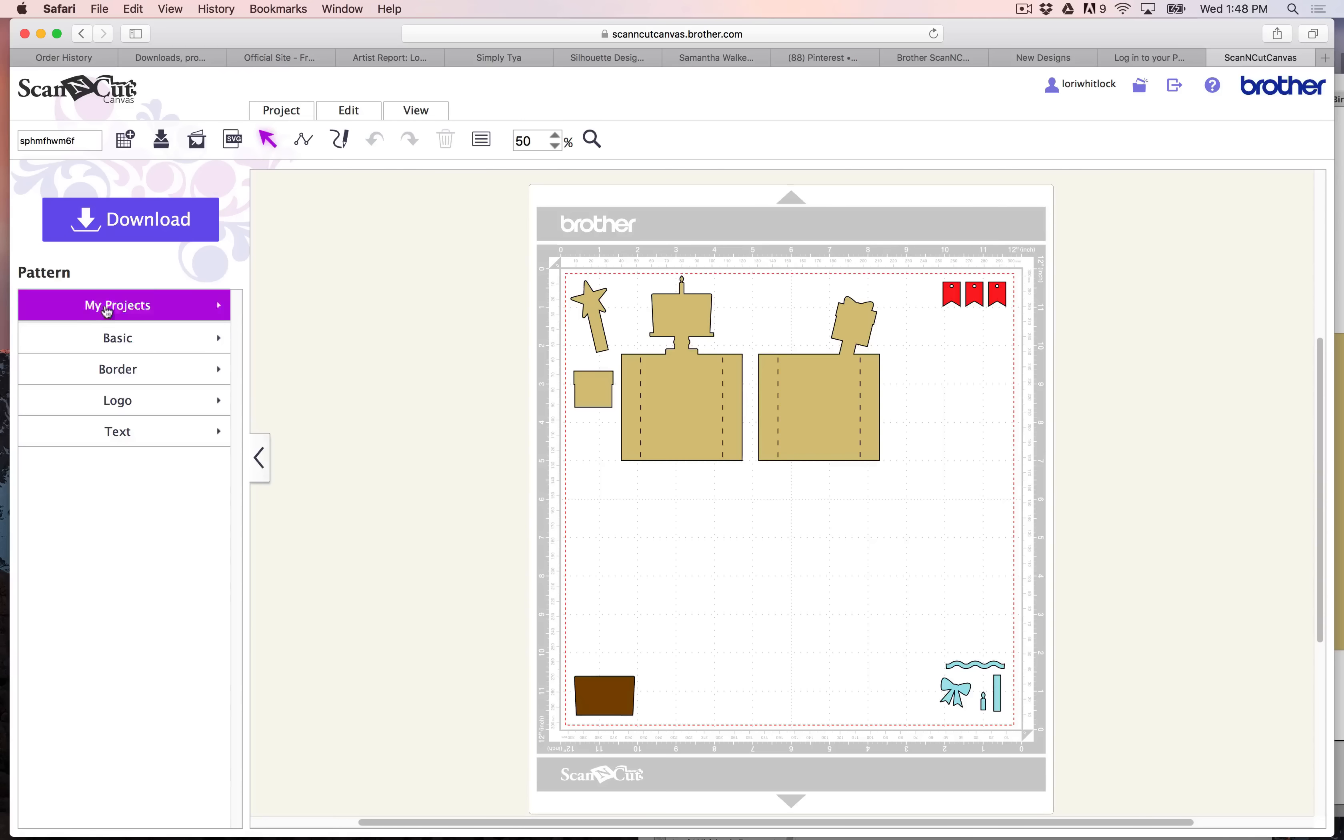
click(100, 303)
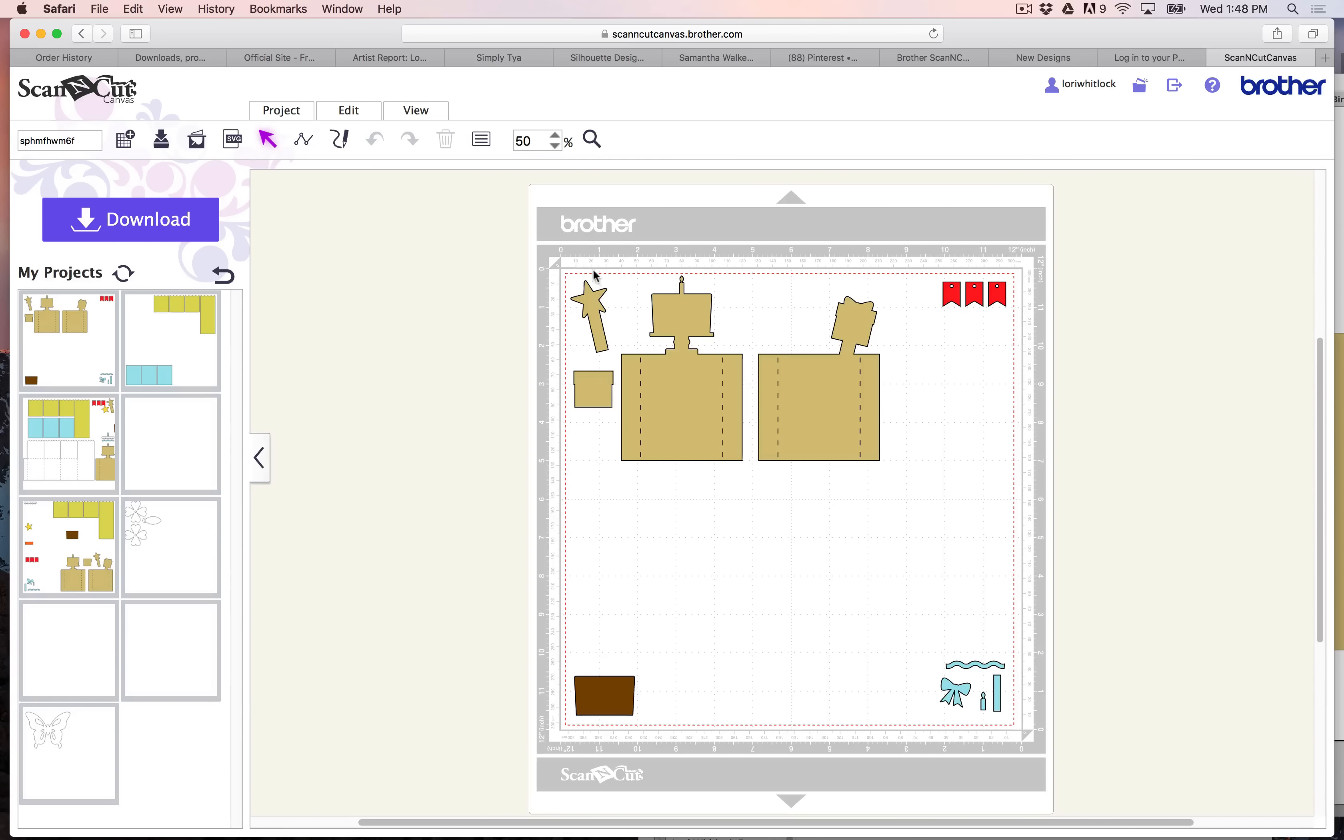
- Clear every piece from the mat and insert the saved project containing the complete card
drag(508, 245, 1101, 775)
key(Delete)
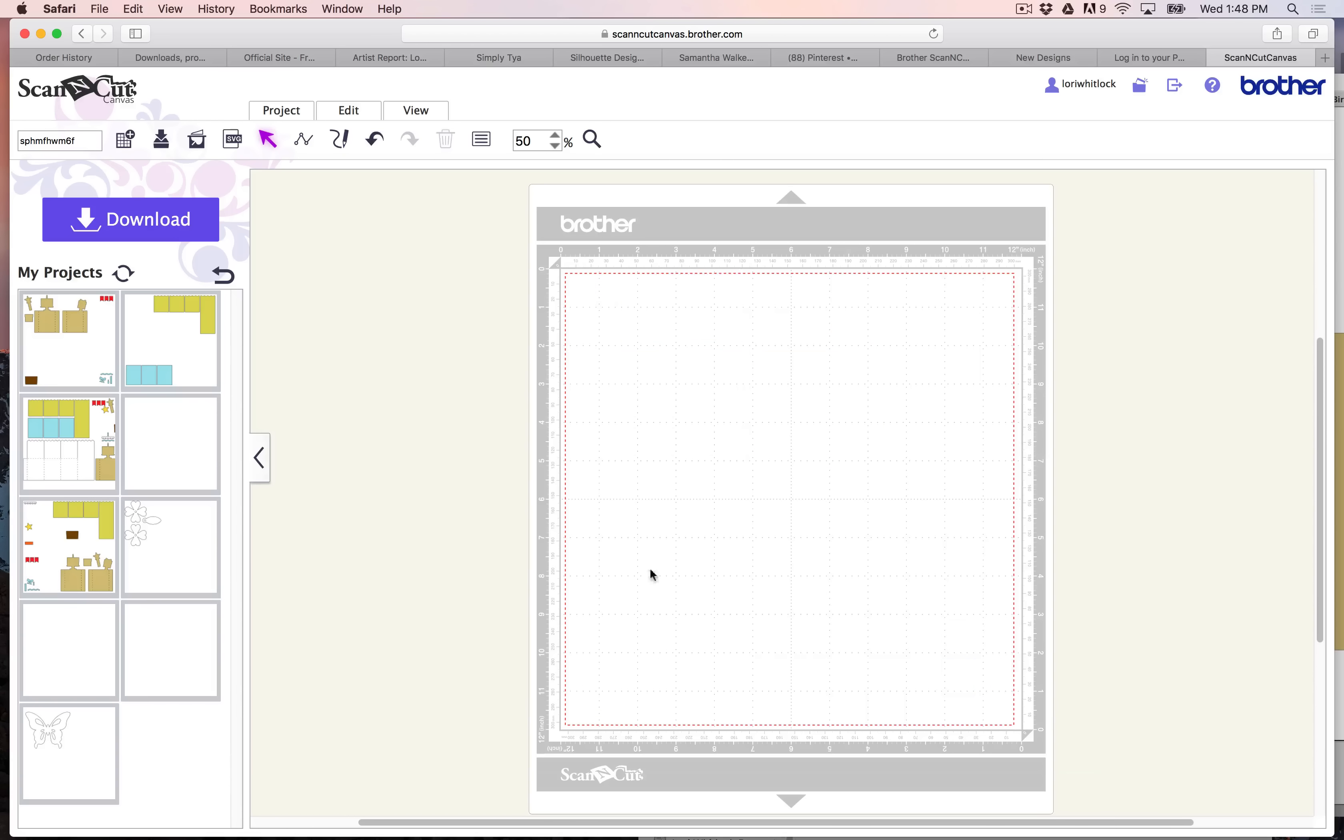
click(60, 446)
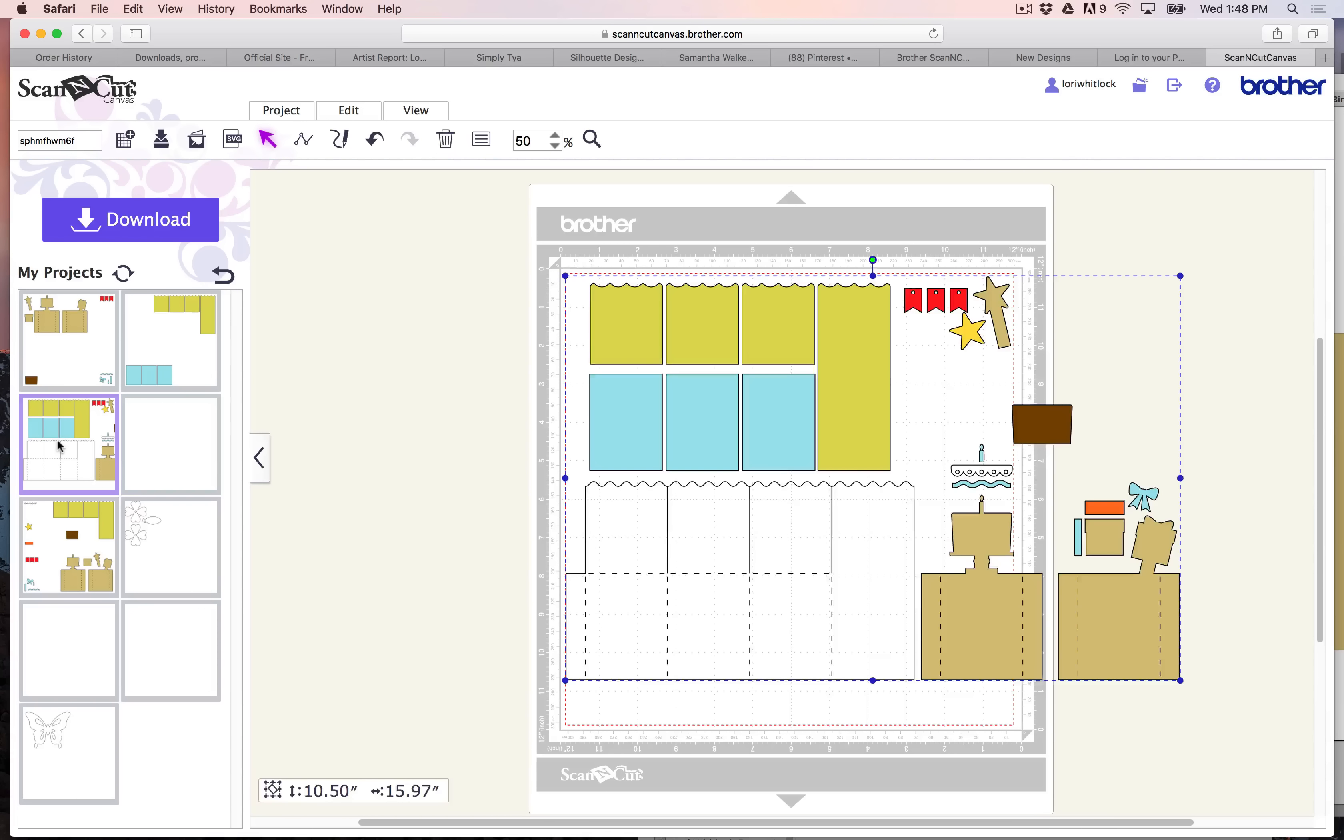
- Ungroup the inserted card and delete its large yellow-green and blue panels
right_click(729, 633)
click(733, 571)
drag(495, 268, 875, 462)
key(Delete)
drag(575, 471, 746, 579)
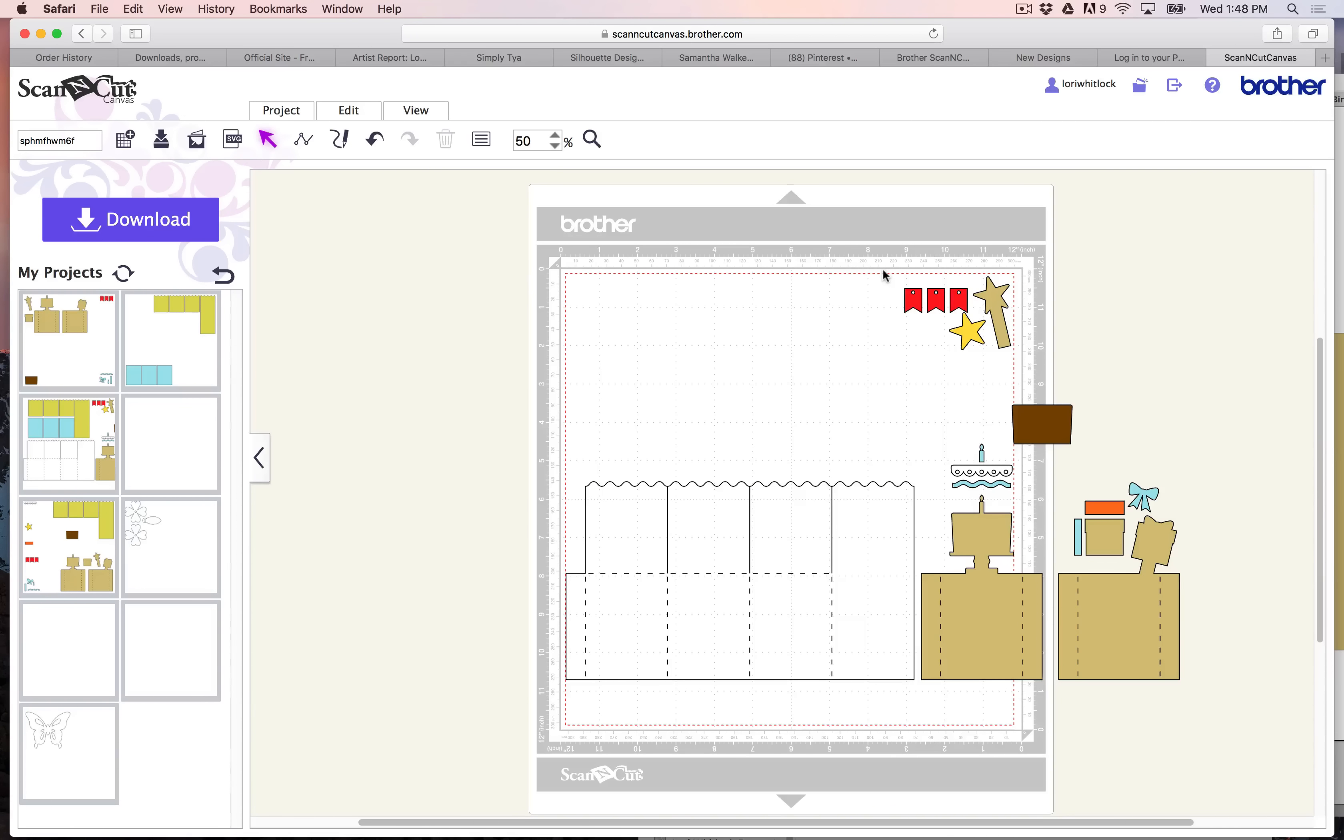
- Delete the three red banners and the tan star wand
drag(883, 274, 963, 314)
key(Delete)
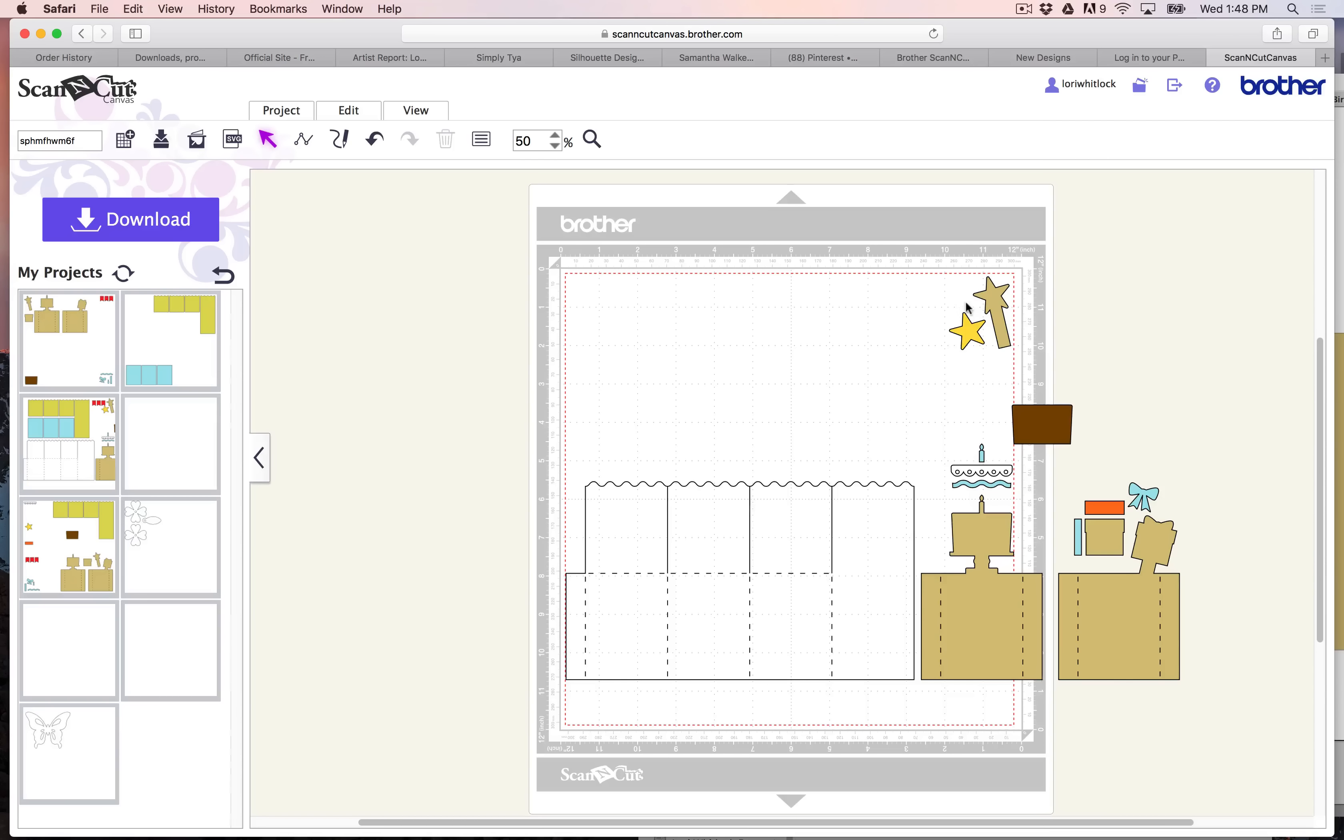
click(986, 300)
key(Delete)
- Delete the tan cake piece, the tan gift piece with their fold lines, and the small tan panel
click(1025, 645)
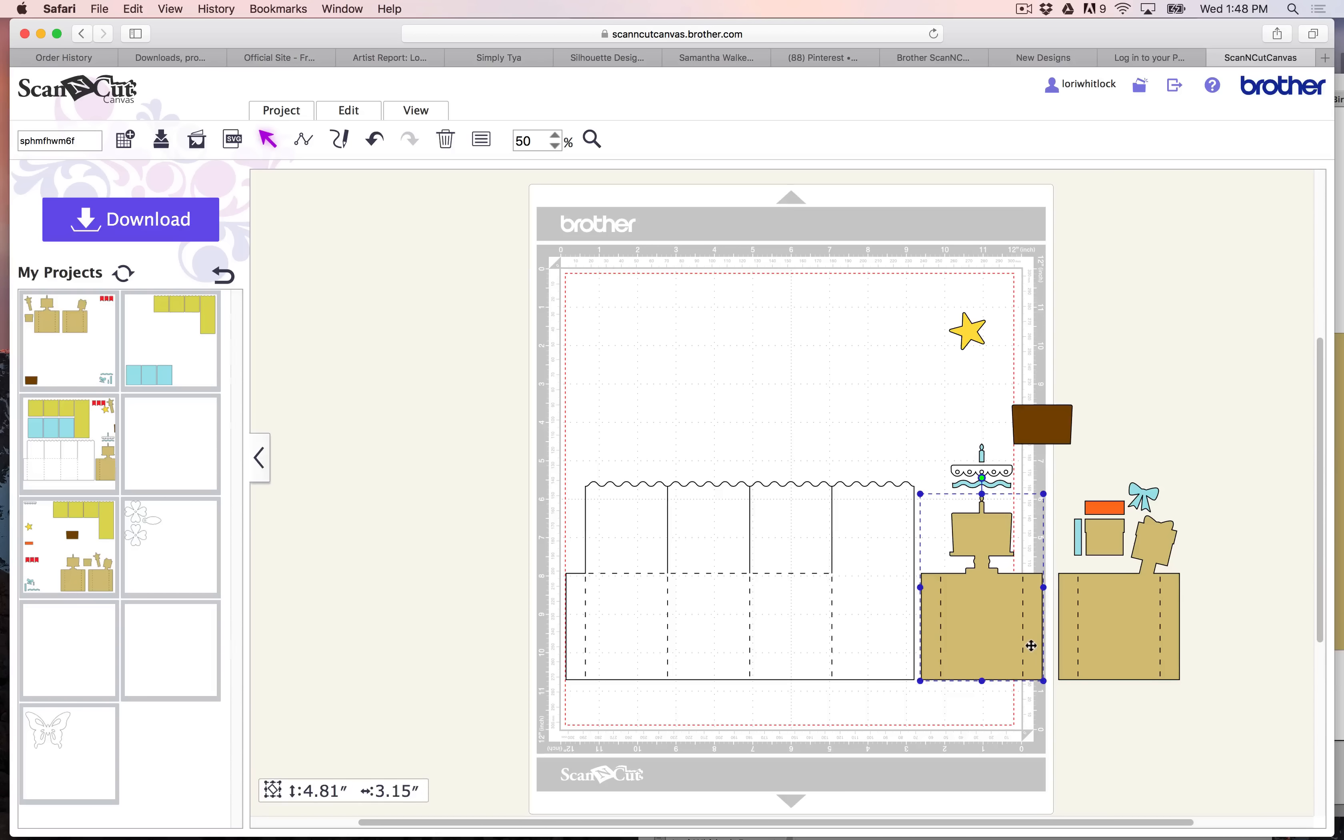
key(Delete)
click(1121, 659)
key(Delete)
drag(1190, 689, 945, 635)
key(Delete)
click(1106, 545)
key(Delete)
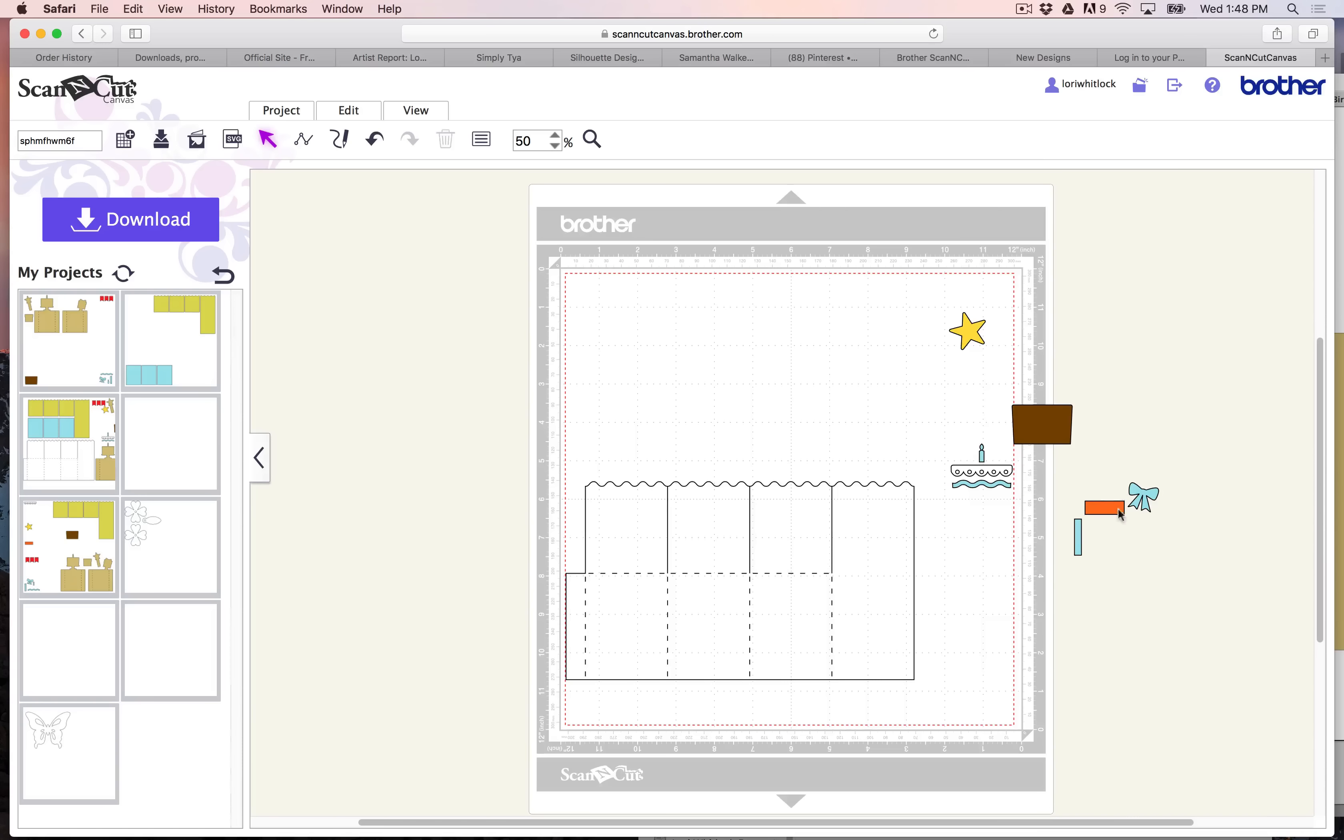
- Delete the blue bow, narrow strip, wavy strip and candle along with the brown panel
click(1155, 489)
key(Delete)
click(1078, 542)
key(Delete)
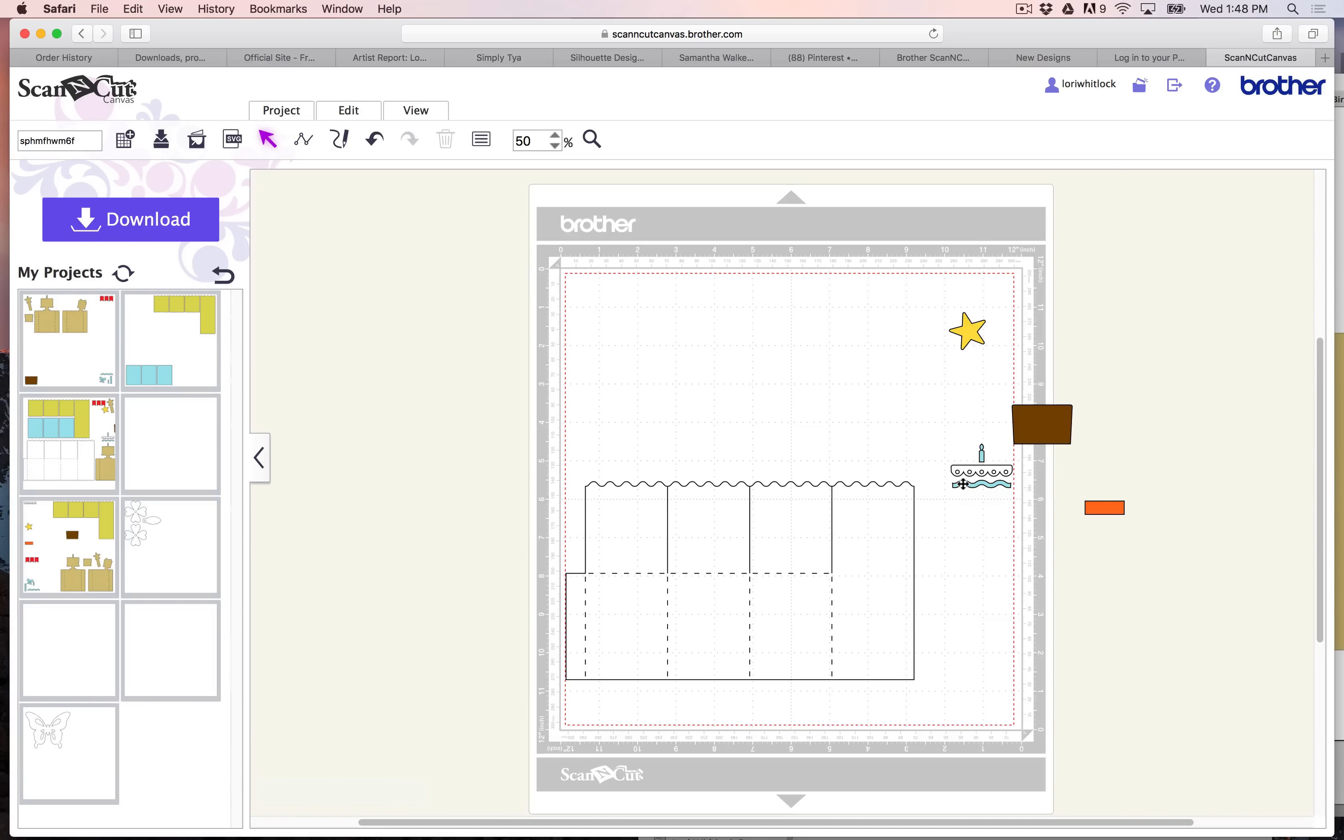
click(964, 484)
key(Delete)
click(982, 450)
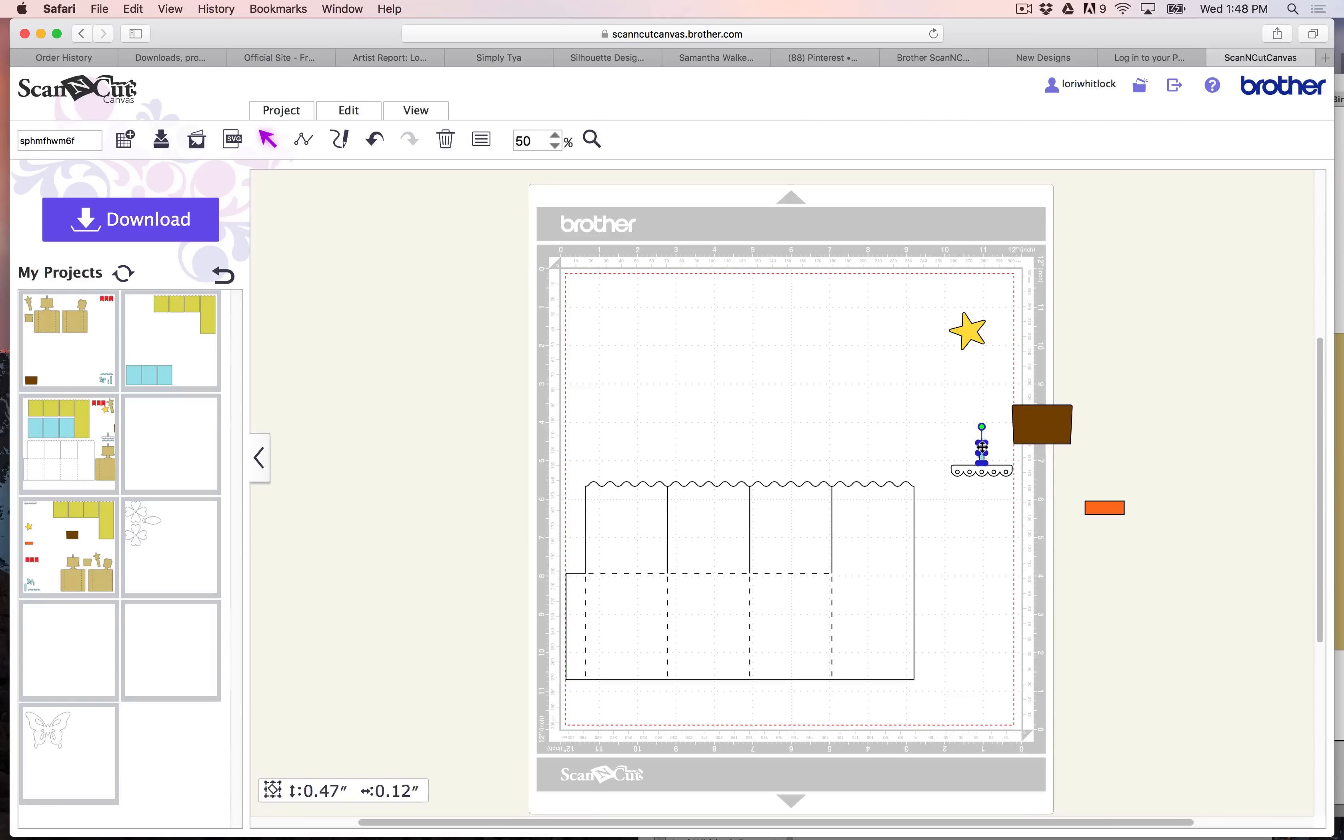
key(Delete)
click(1060, 422)
key(Delete)
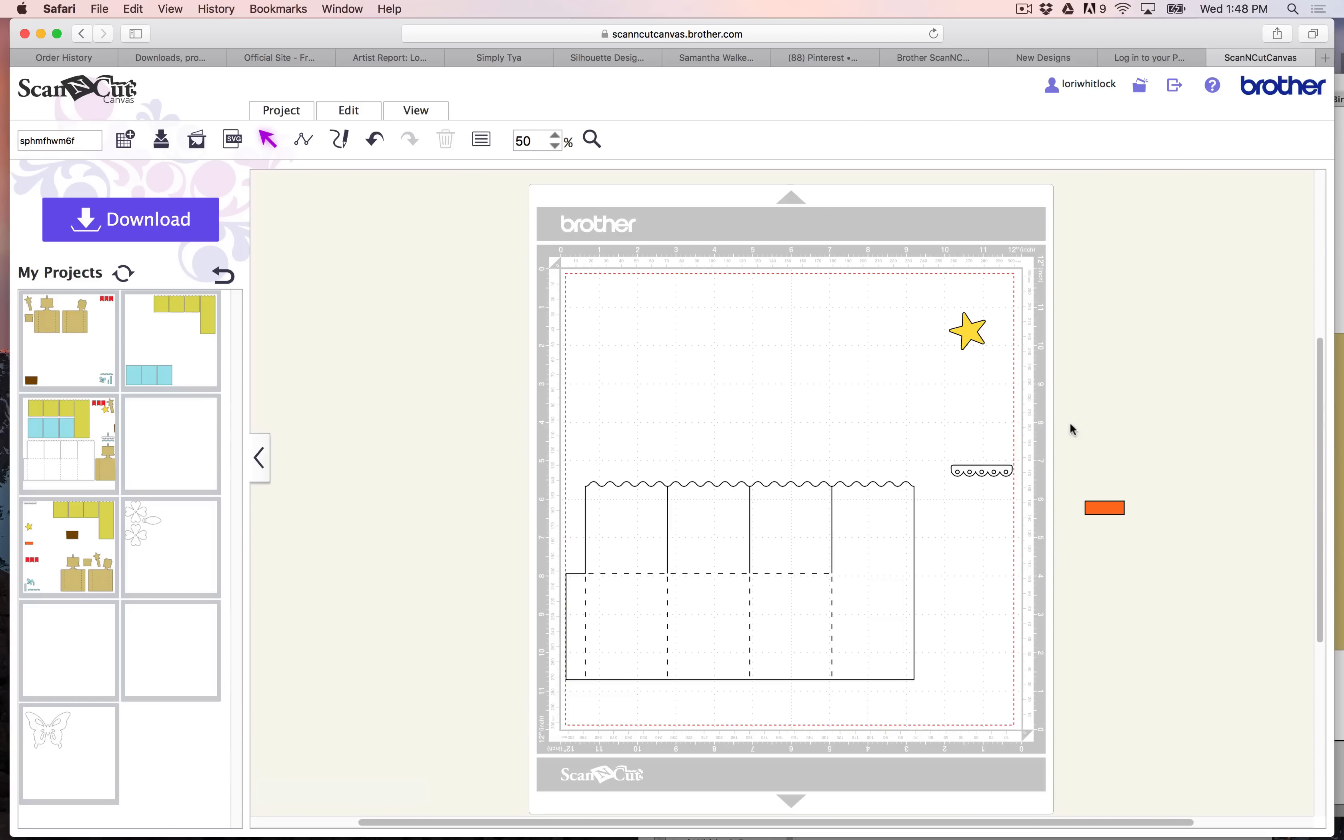
- Move the yellow star to the mat's upper-right corner and the orange strip to its upper-left corner
drag(966, 333, 985, 302)
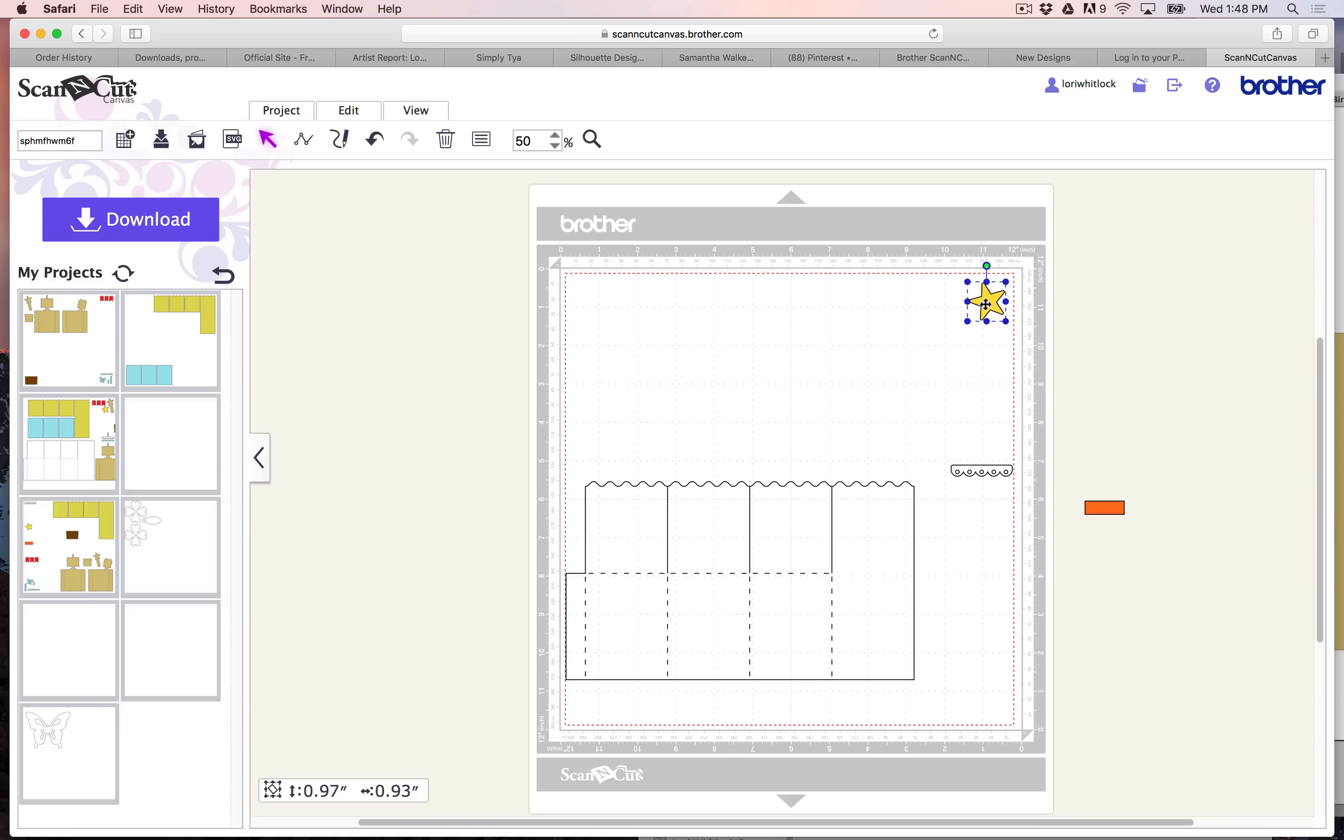
drag(1115, 511, 595, 290)
drag(684, 487, 685, 497)
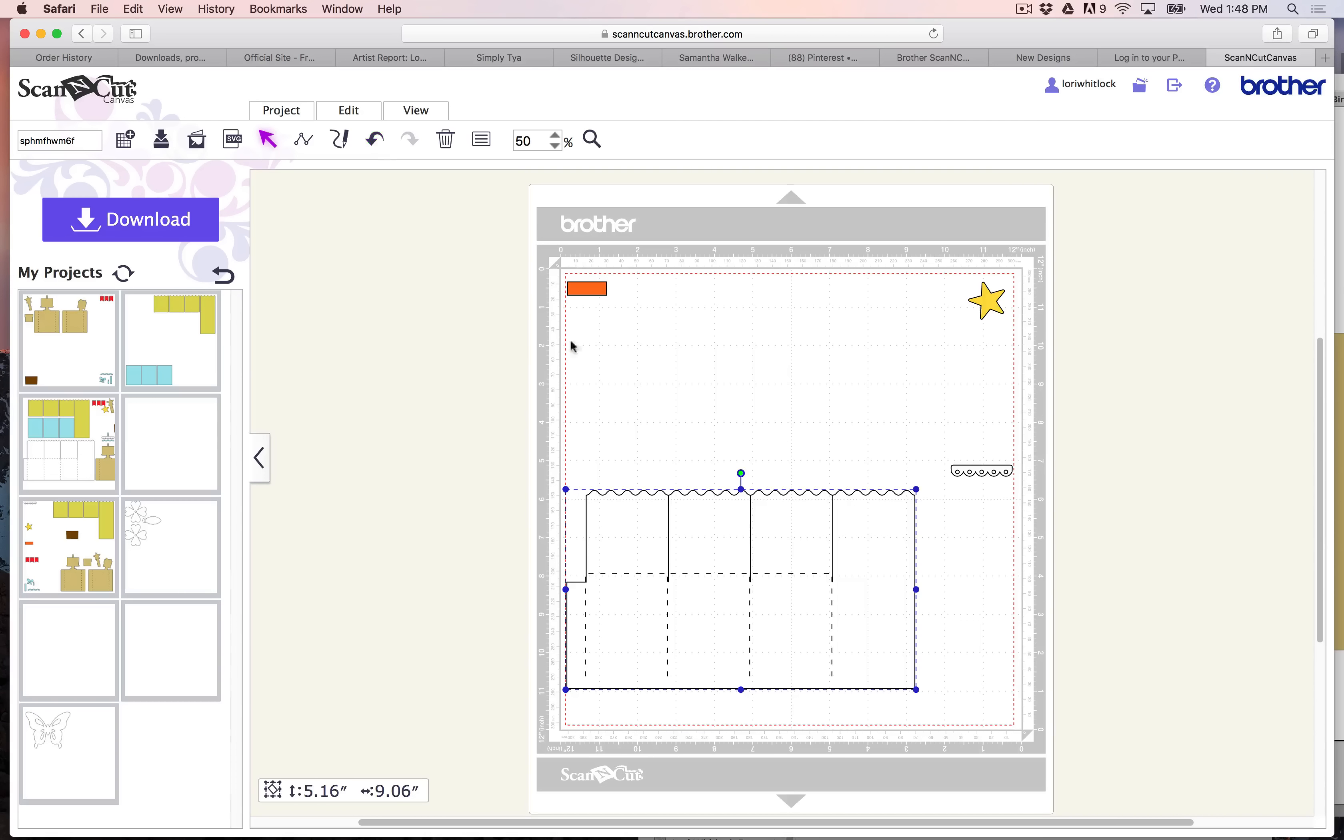
drag(671, 507, 681, 493)
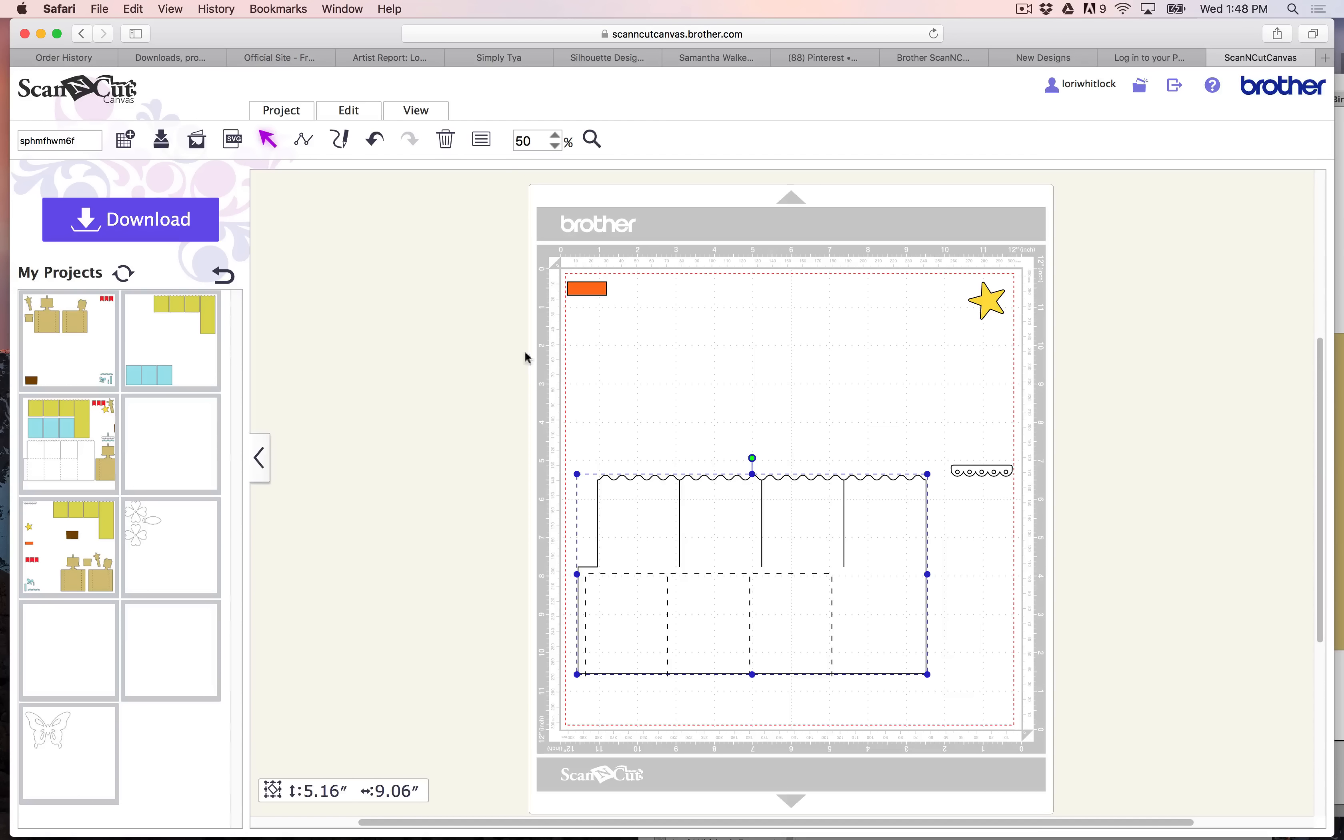
click(377, 143)
click(378, 143)
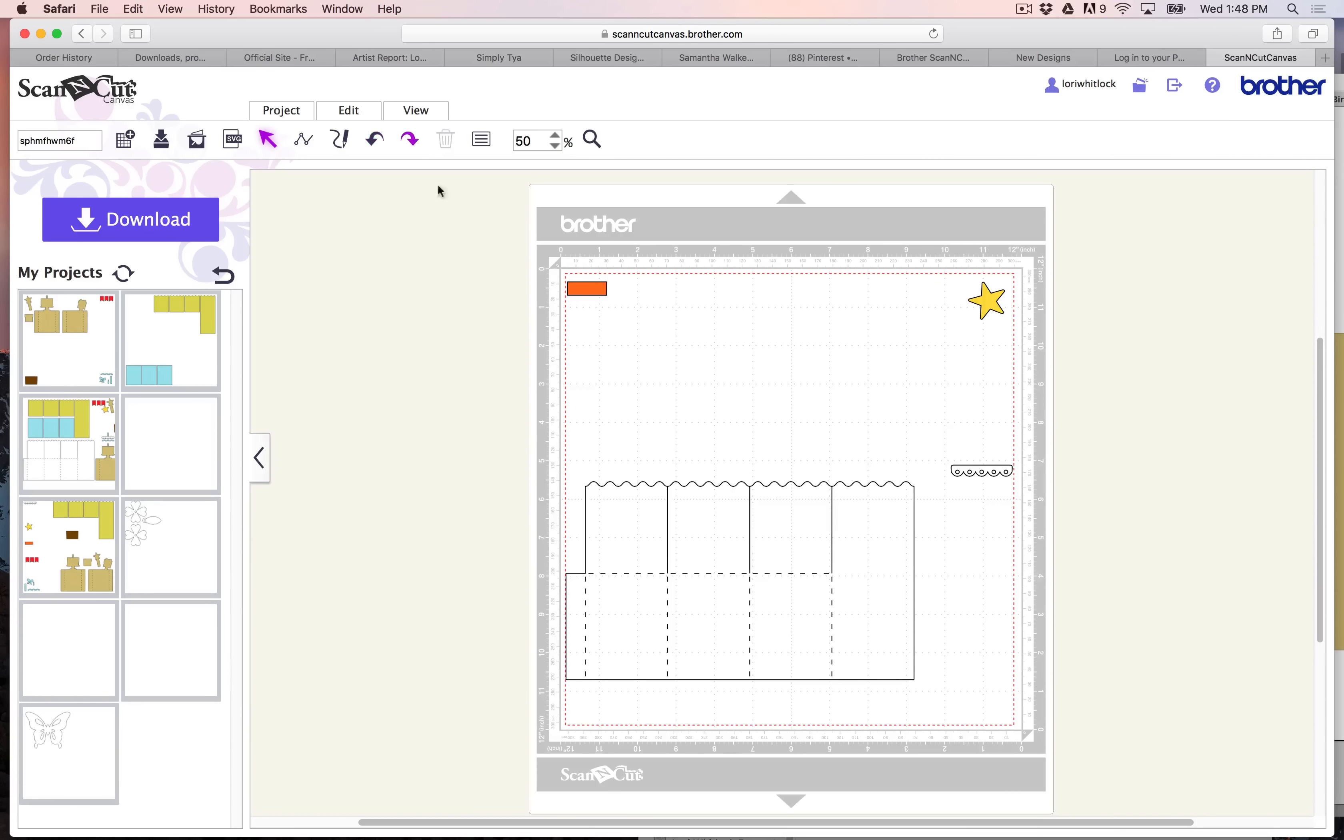
- Group the white box outline with its fold lines, and position it and the scalloped strip along the mat's lower edge
drag(482, 457, 772, 707)
right_click(746, 574)
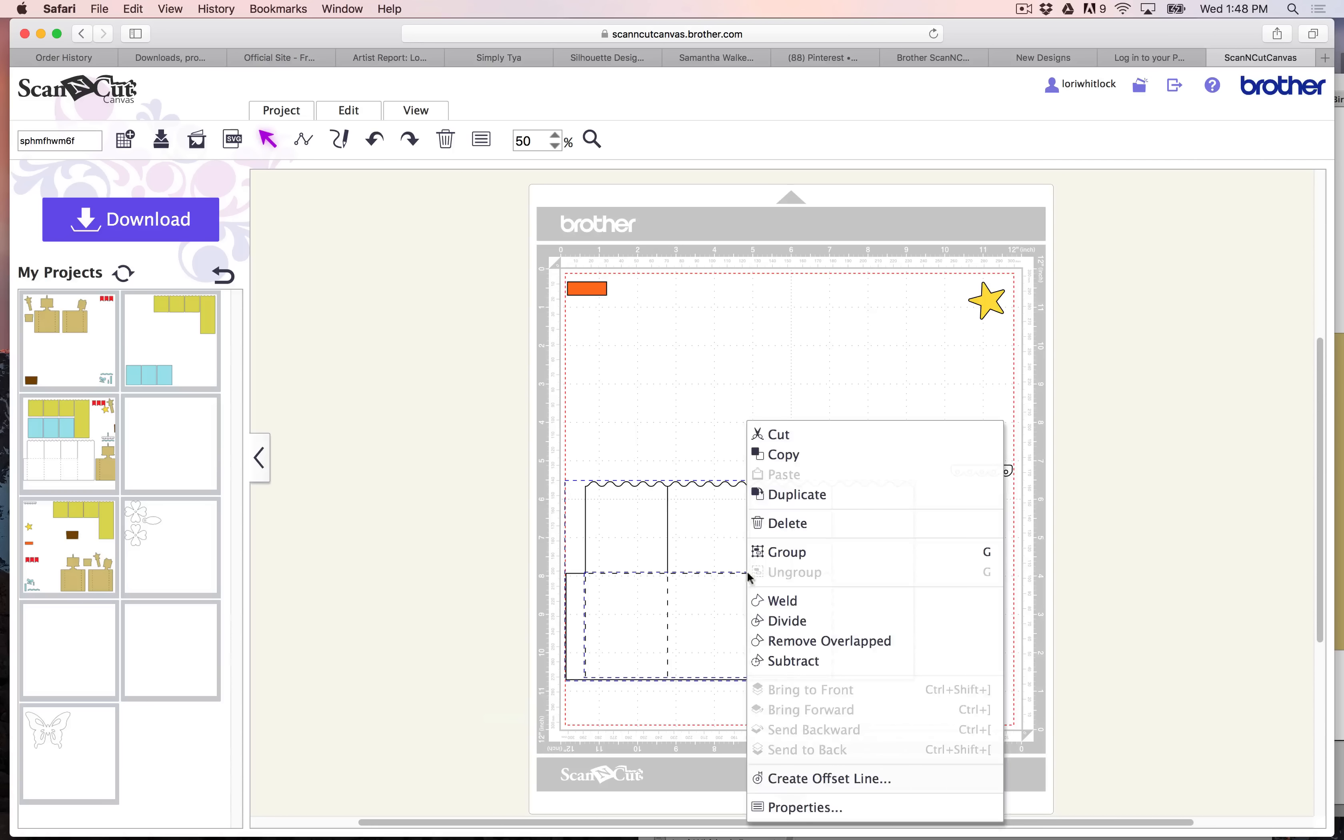
click(811, 549)
drag(745, 596, 752, 637)
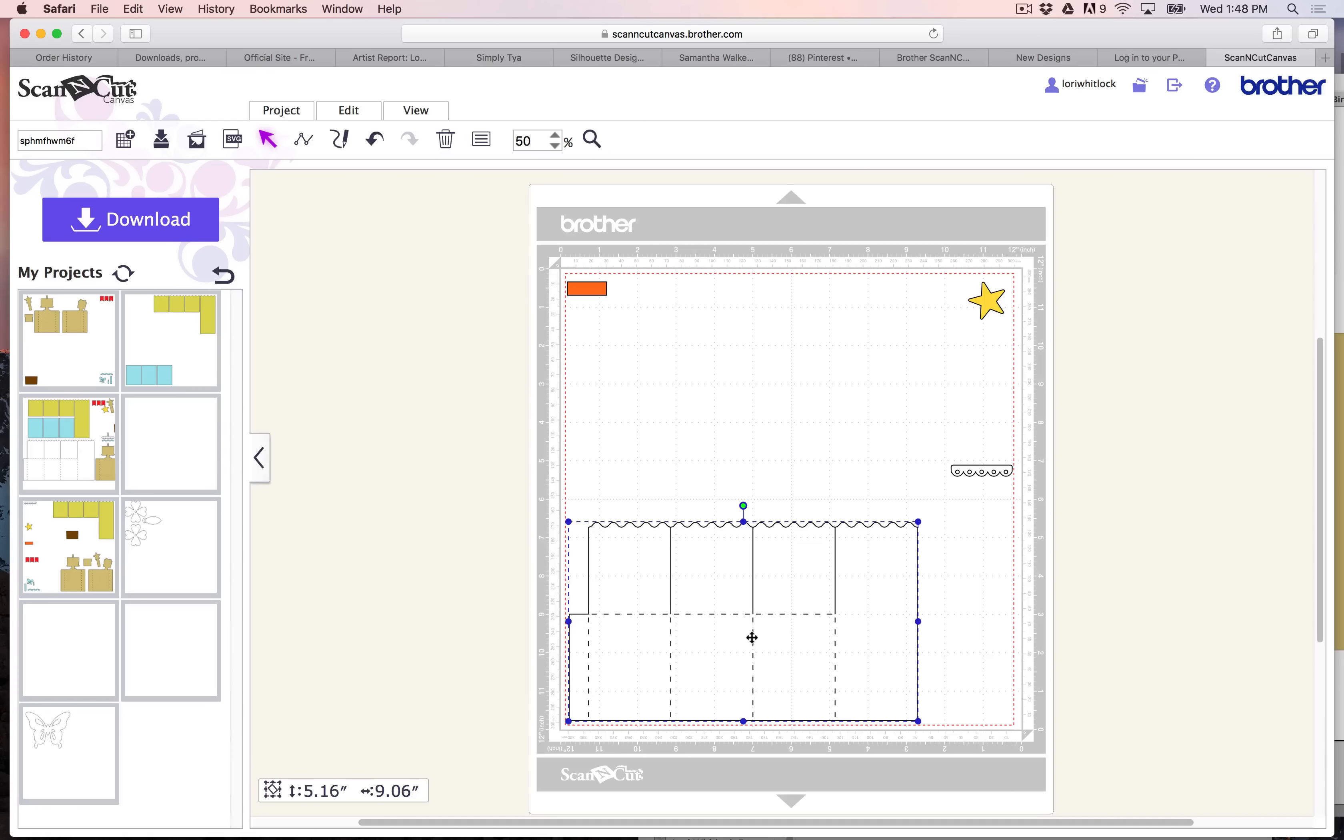
drag(1000, 473, 976, 594)
drag(999, 481, 971, 710)
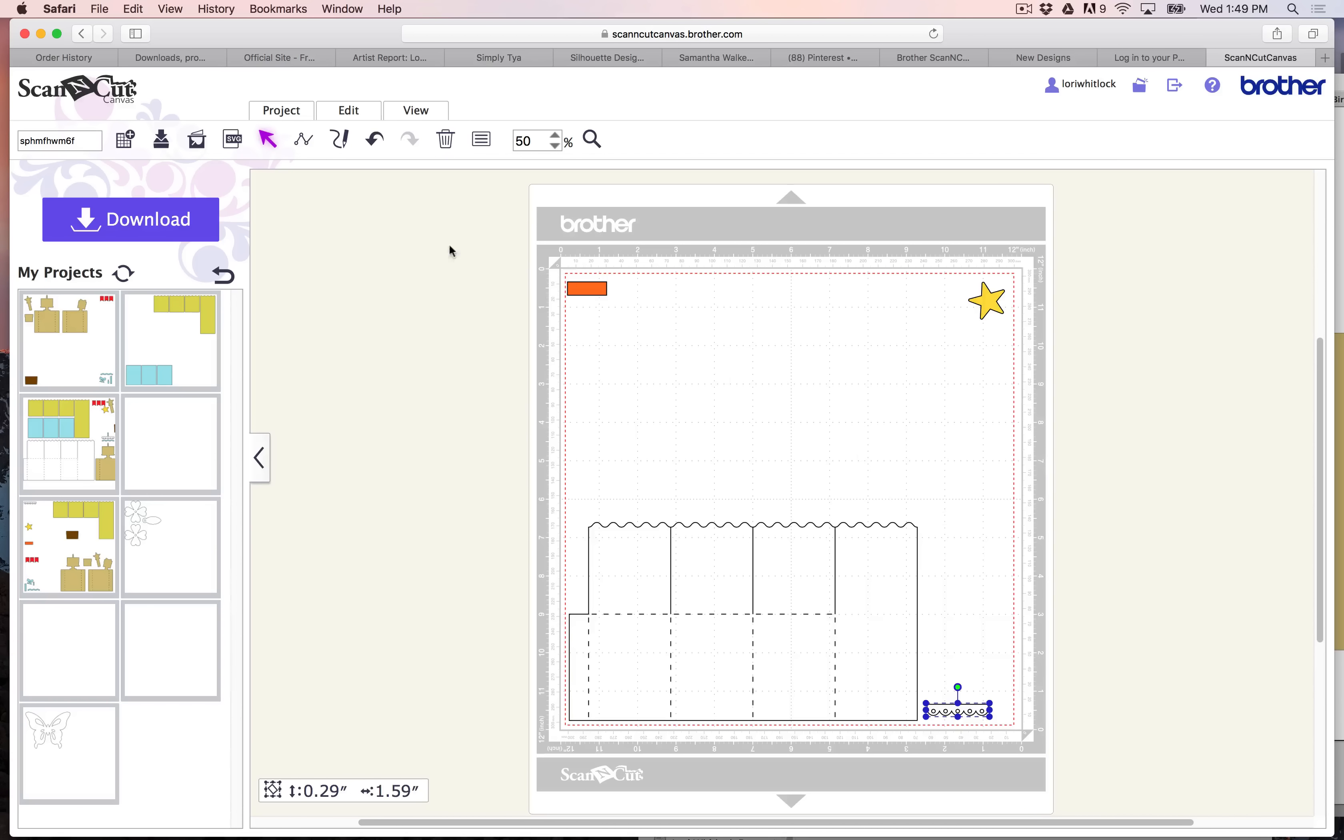
- Try to save the white box layout as a new separate project
click(272, 110)
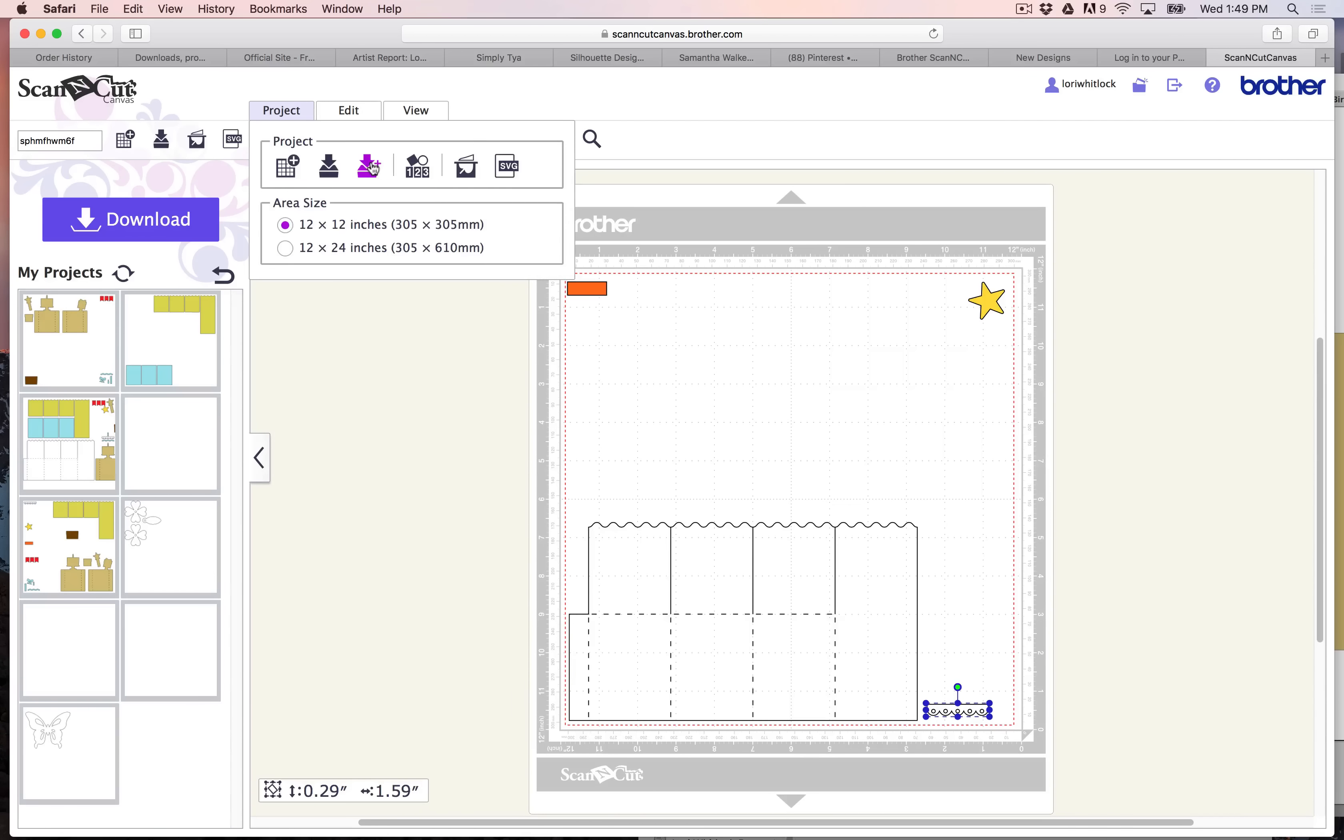
click(369, 166)
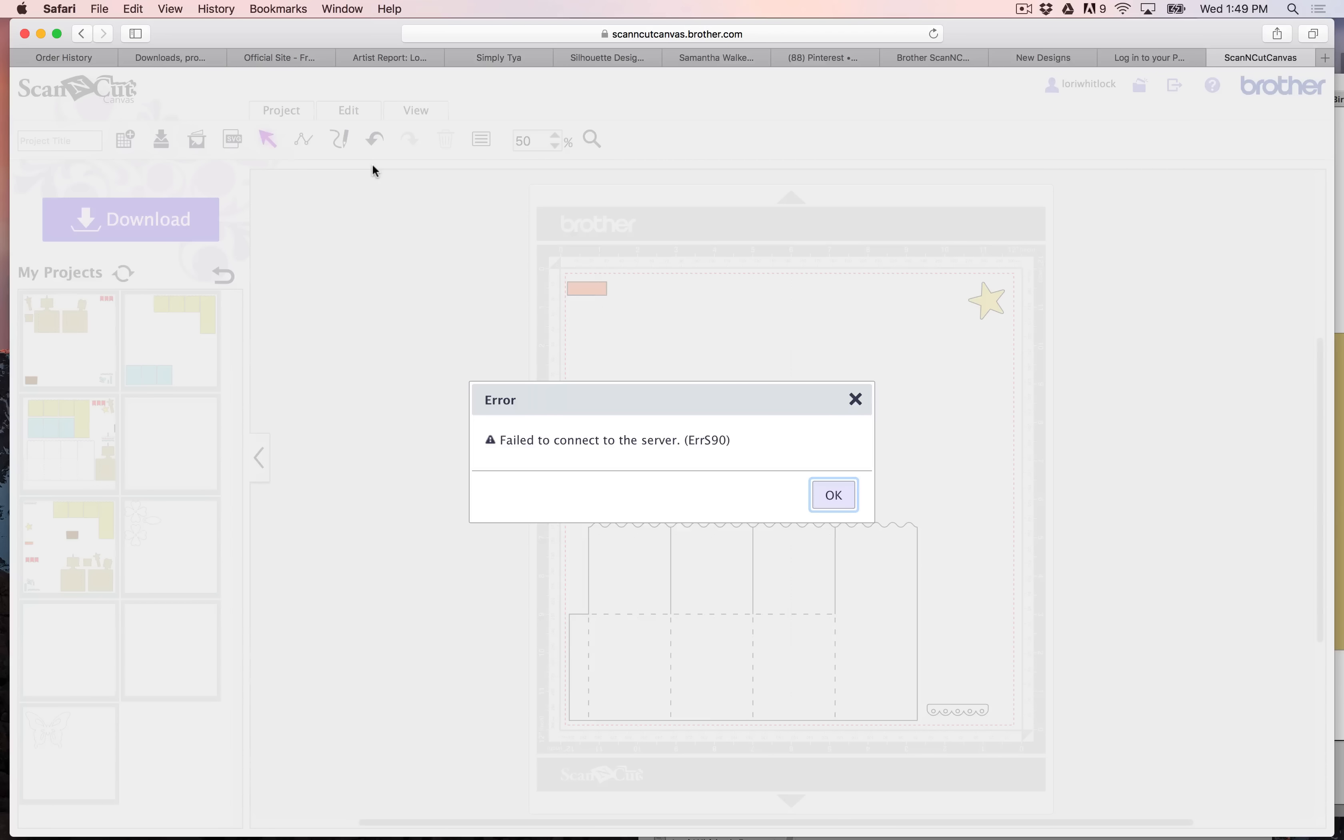
click(829, 494)
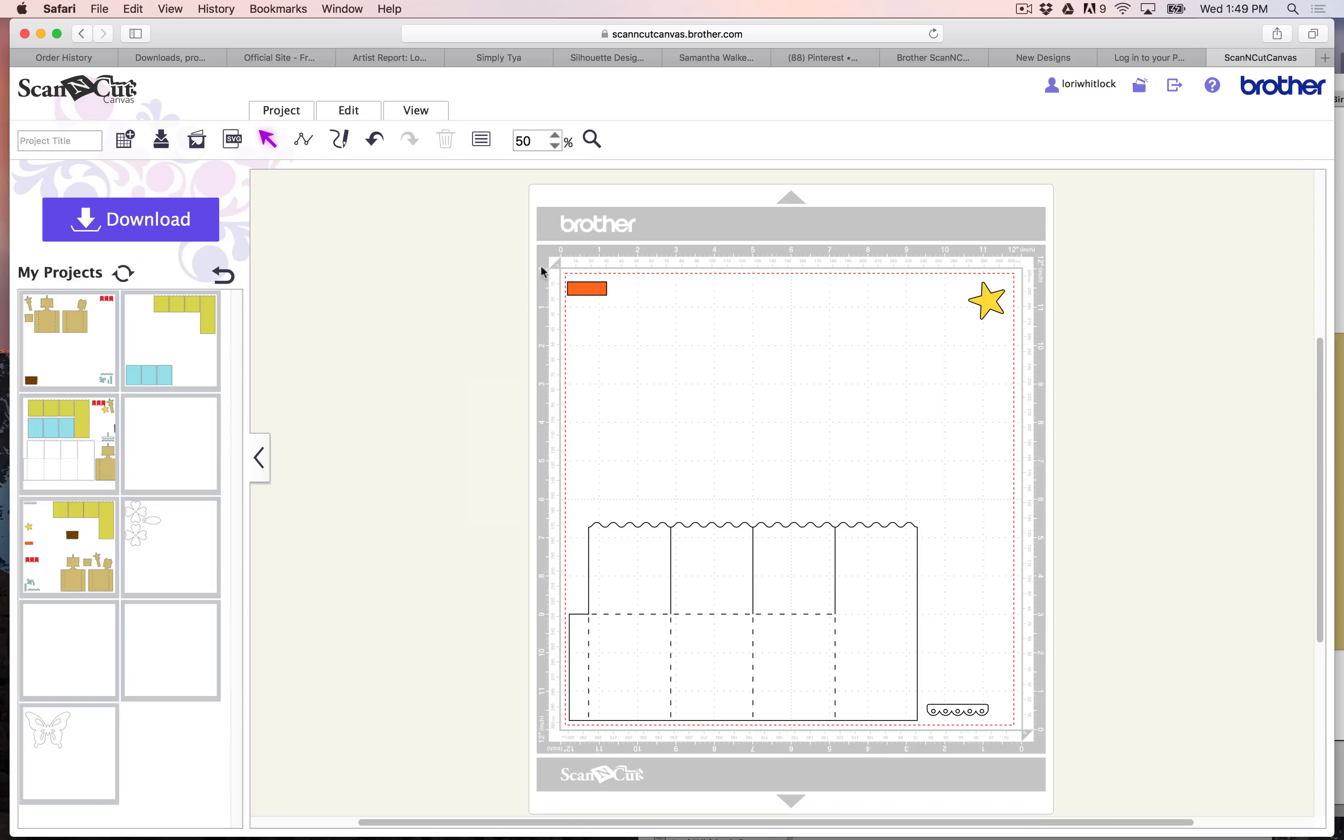
- Save the layout with the white box, orange strip and star as a new project and show the saved projects list
click(283, 111)
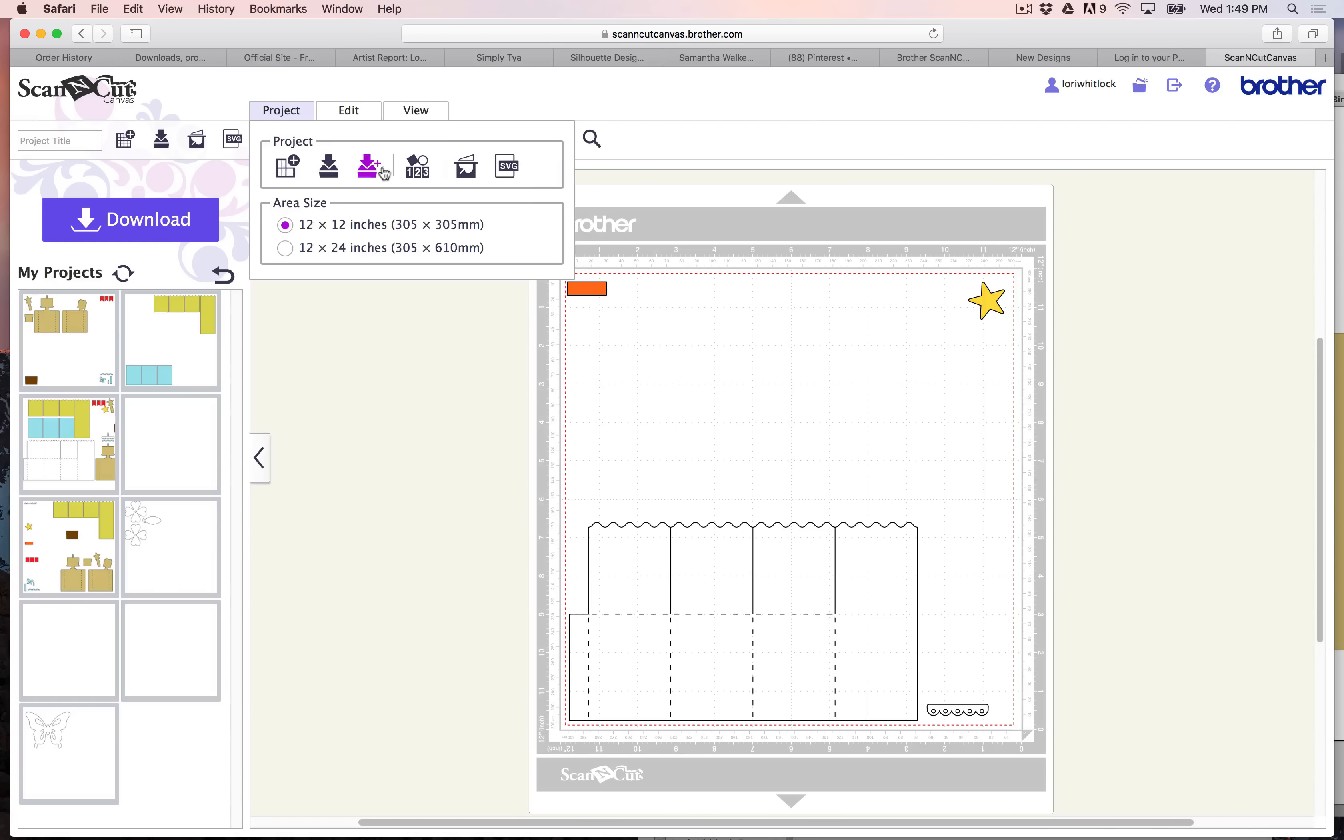
click(371, 166)
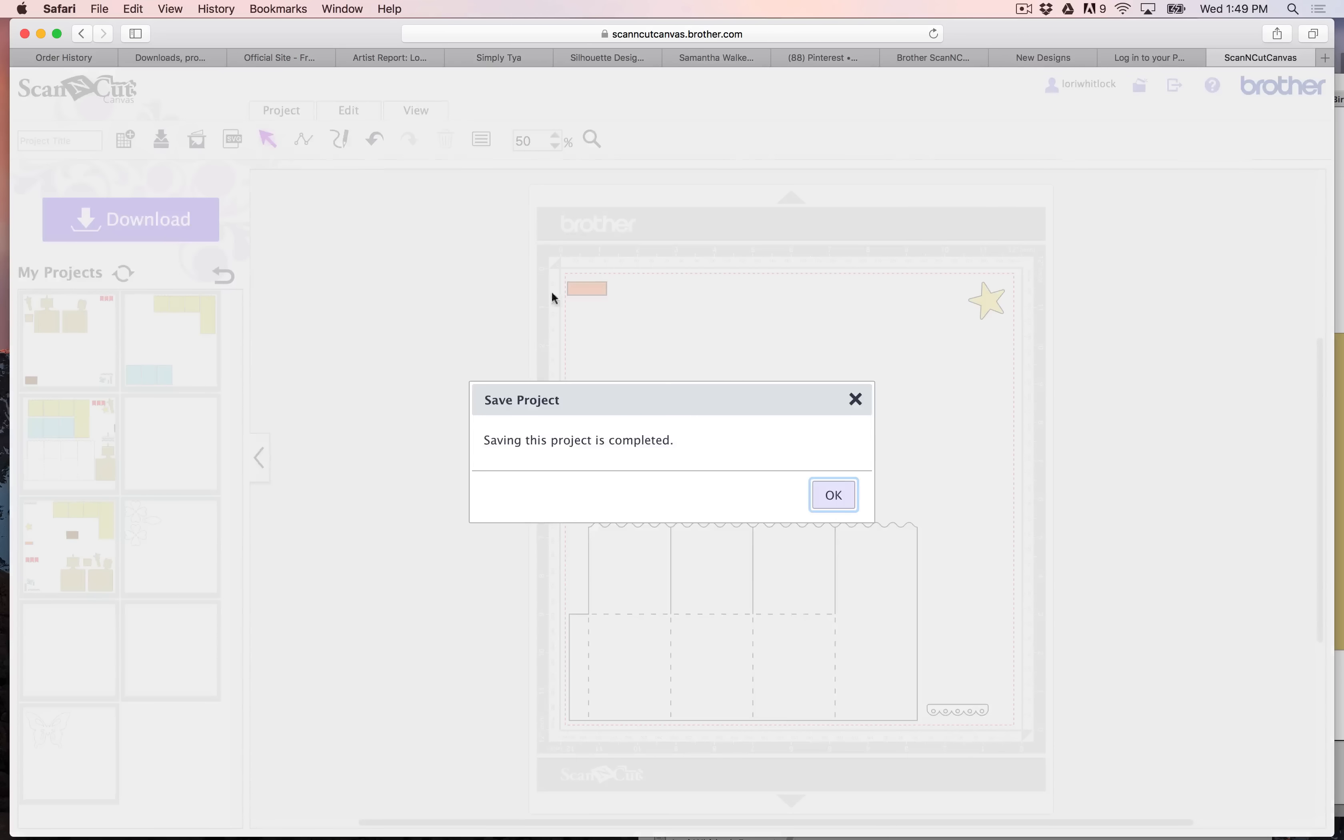
click(839, 489)
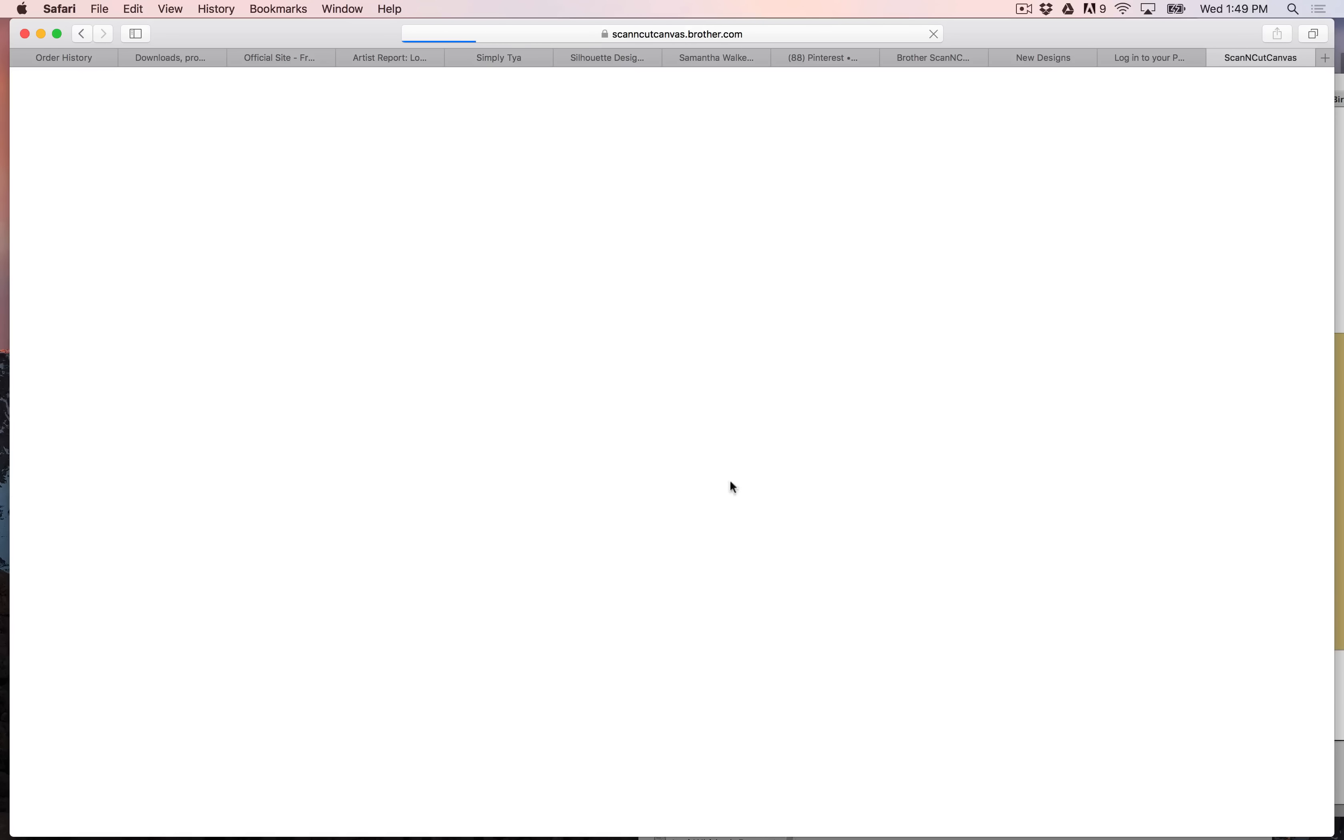
click(117, 307)
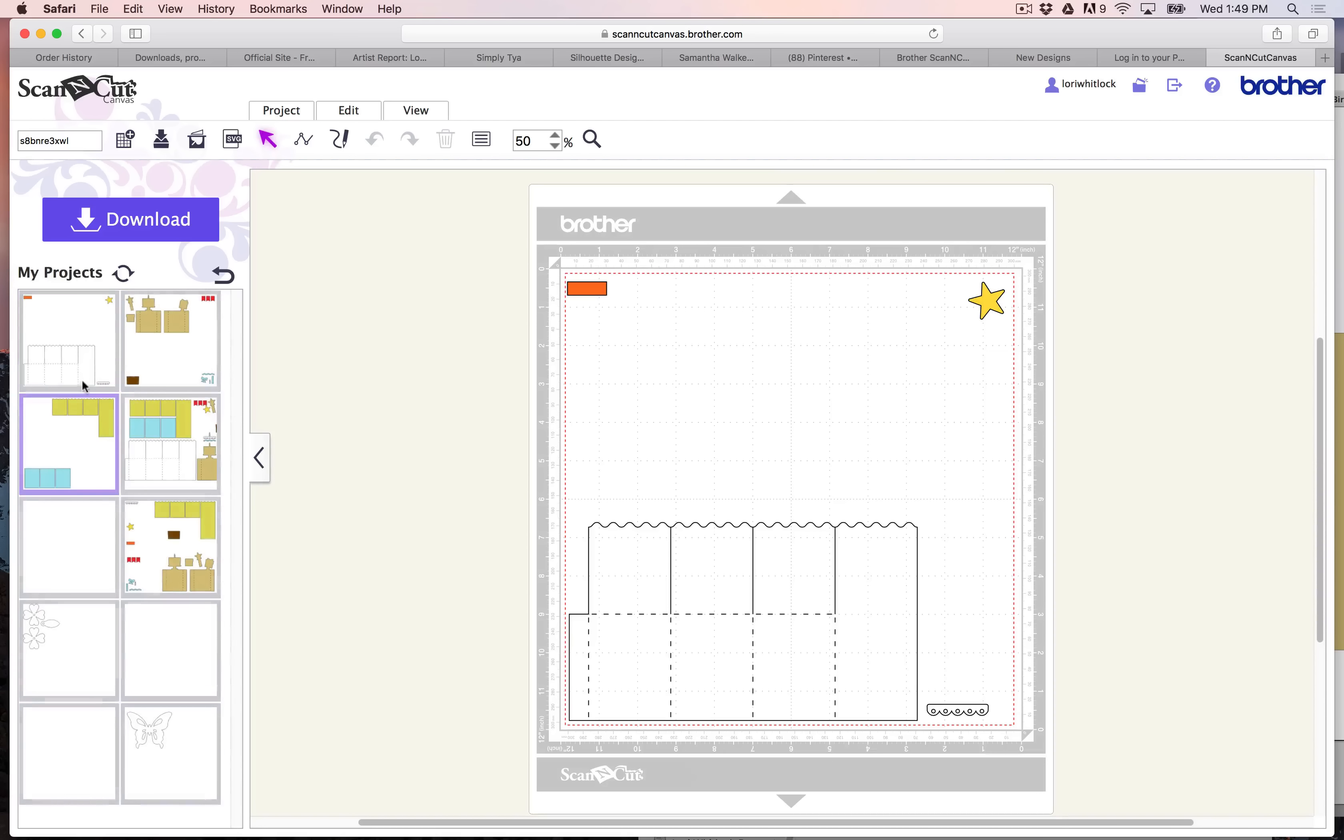